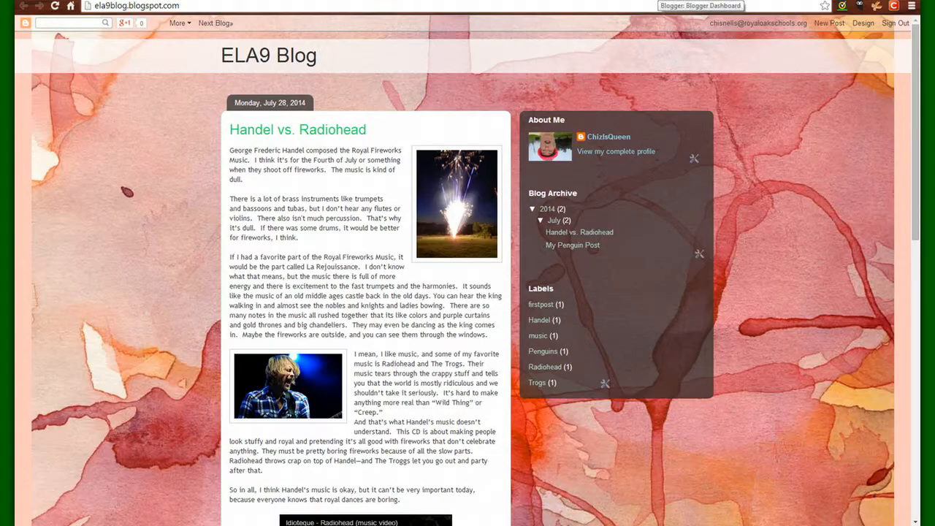
# Go to the Blogger dashboard and open the template settings of the ELA9 Blog.
pyautogui.click(658, 0)
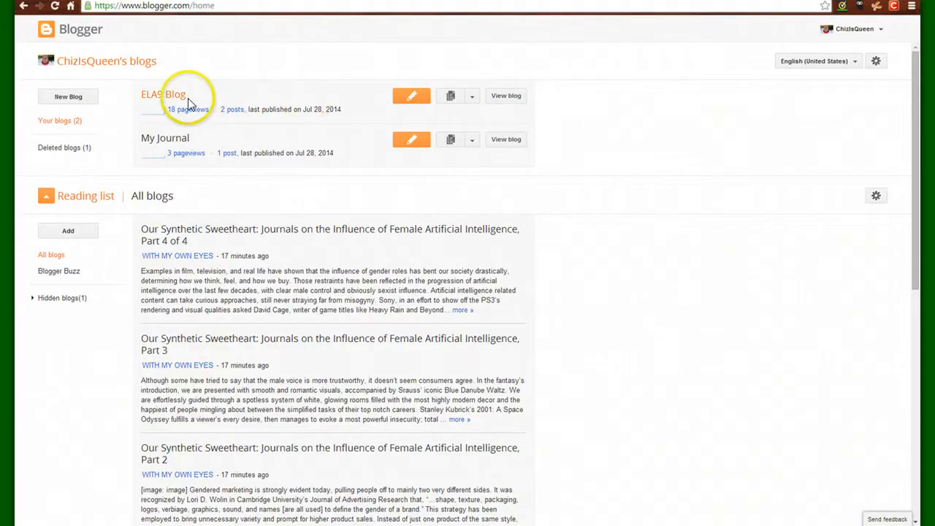
pyautogui.click(472, 97)
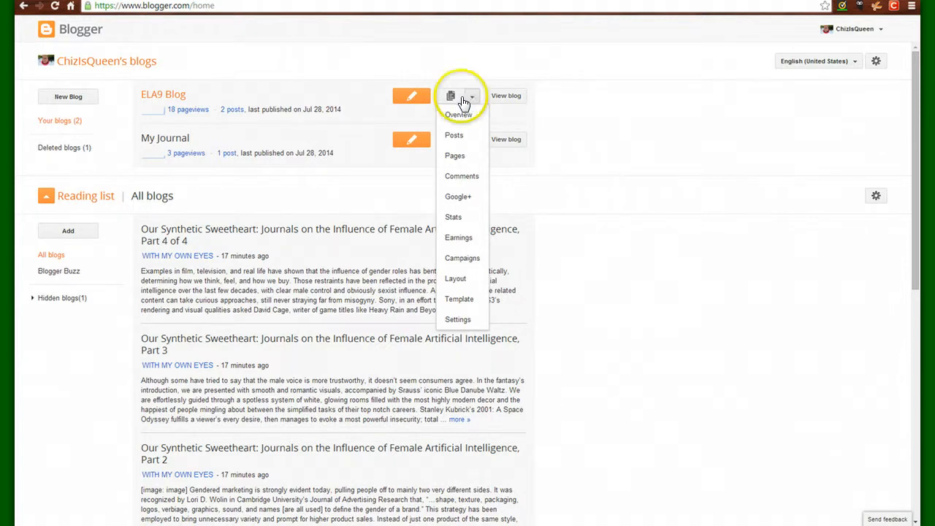
pyautogui.click(461, 305)
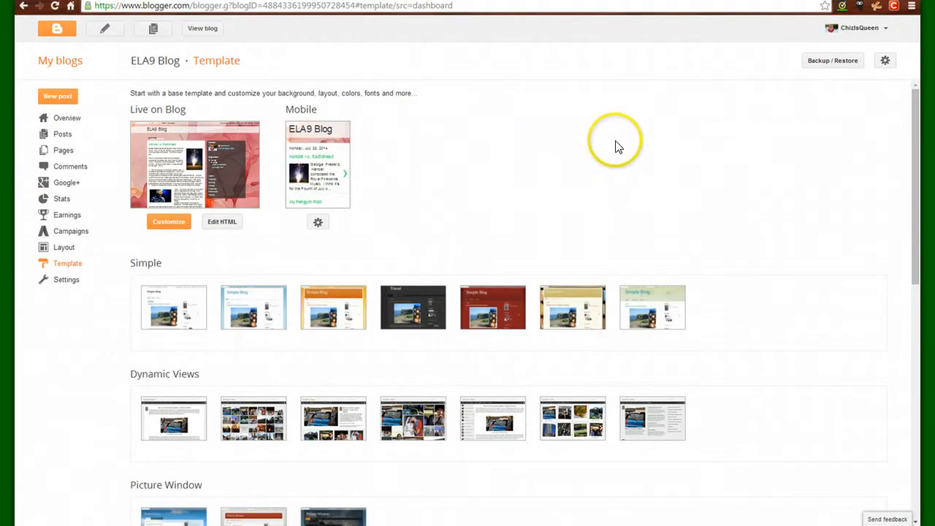
# Preview the light Awesome Inc. template with green borders and apply it to the blog.
pyautogui.scroll(-2, 657, 150)
pyautogui.scroll(-1, 697, 157)
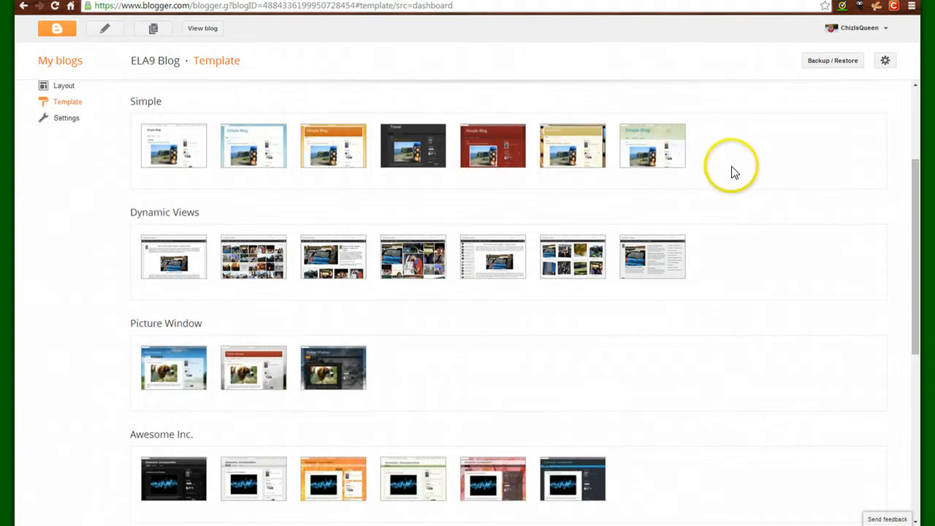
pyautogui.scroll(-1, 735, 173)
pyautogui.scroll(-4, 735, 173)
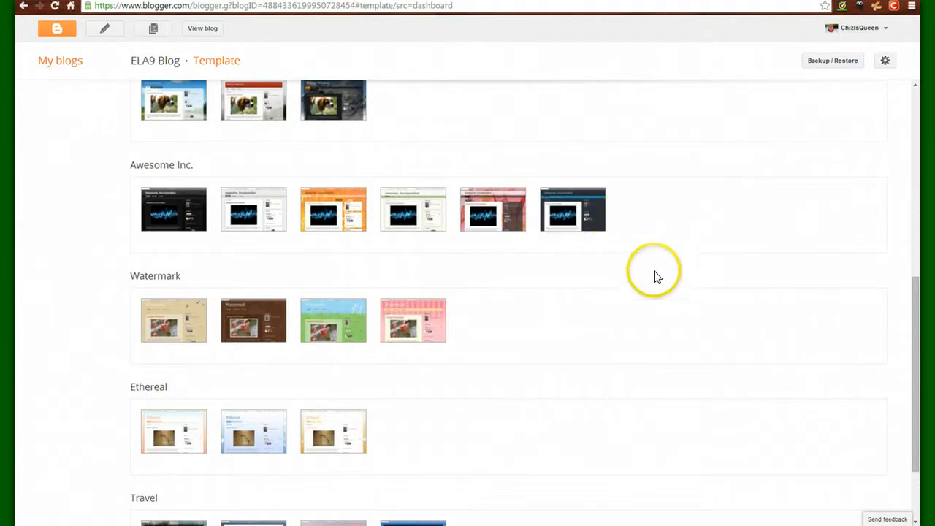
pyautogui.moveTo(384, 240)
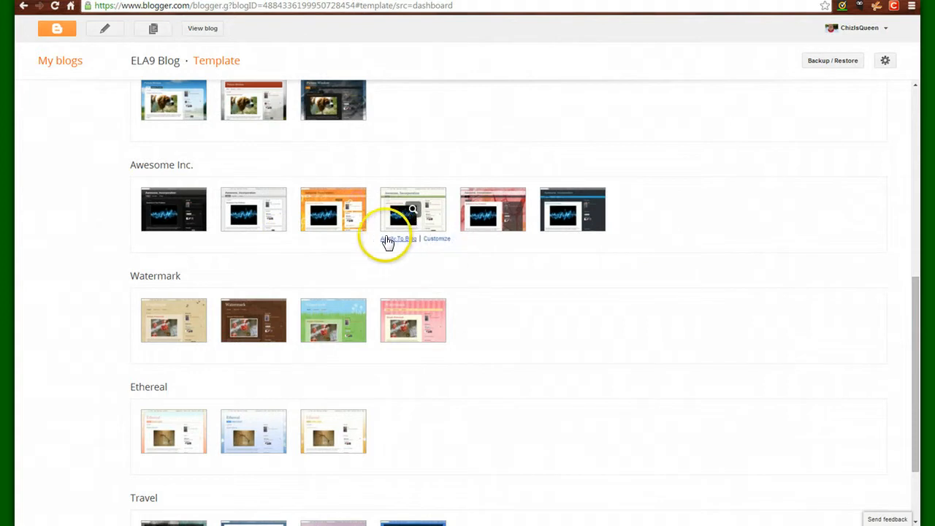
pyautogui.click(411, 208)
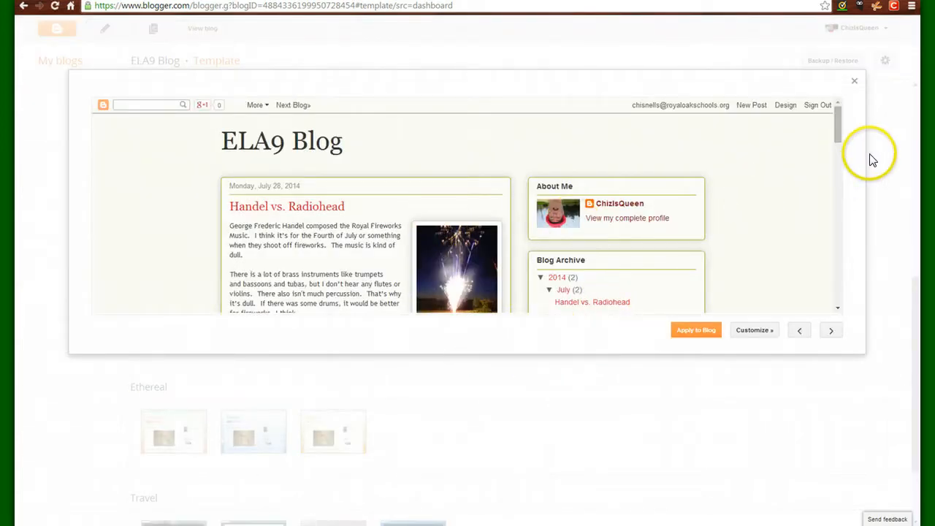
pyautogui.moveTo(836, 130)
pyautogui.mouseDown()
pyautogui.moveTo(839, 244)
pyautogui.moveTo(841, 125)
pyautogui.mouseUp()
pyautogui.click(712, 329)
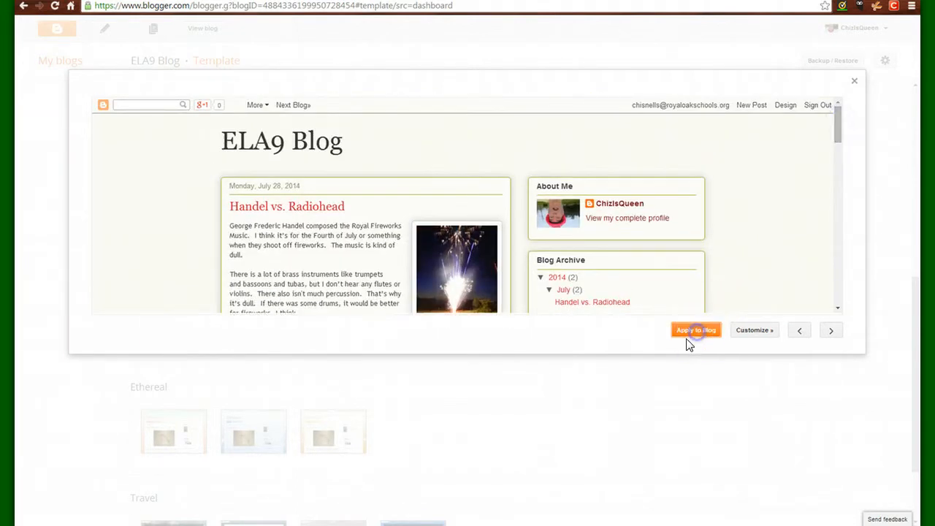
# Open the live blog template for customization in the Template Designer and look over the preview.
pyautogui.scroll(6, 584, 287)
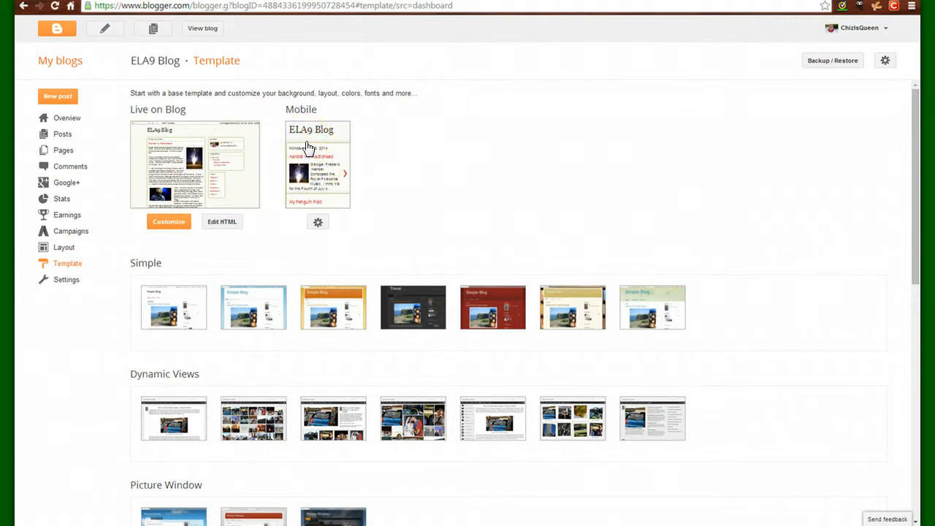
pyautogui.click(170, 223)
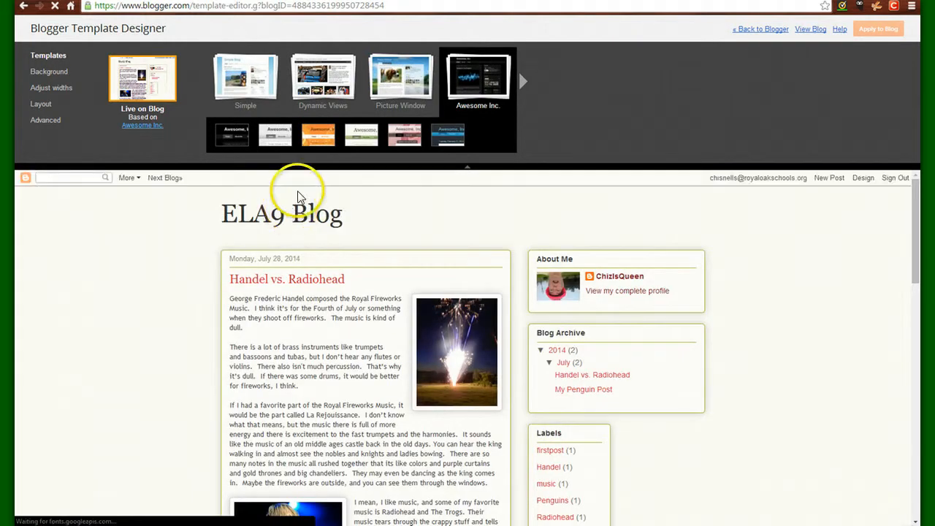
pyautogui.scroll(-2, 818, 260)
pyautogui.scroll(2, 818, 260)
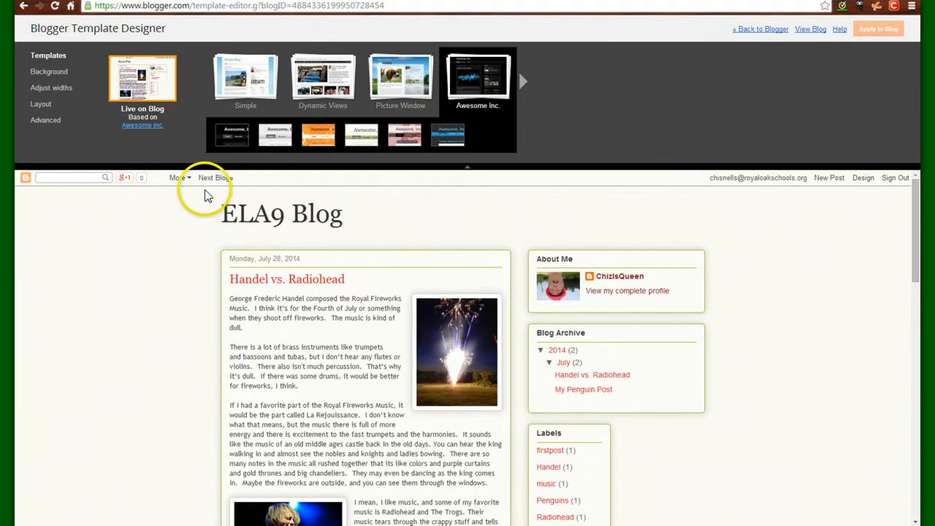
# Set the blog's background to the Abstract flames image, trying the blue circular design and mottled gold texture along the way.
pyautogui.click(46, 73)
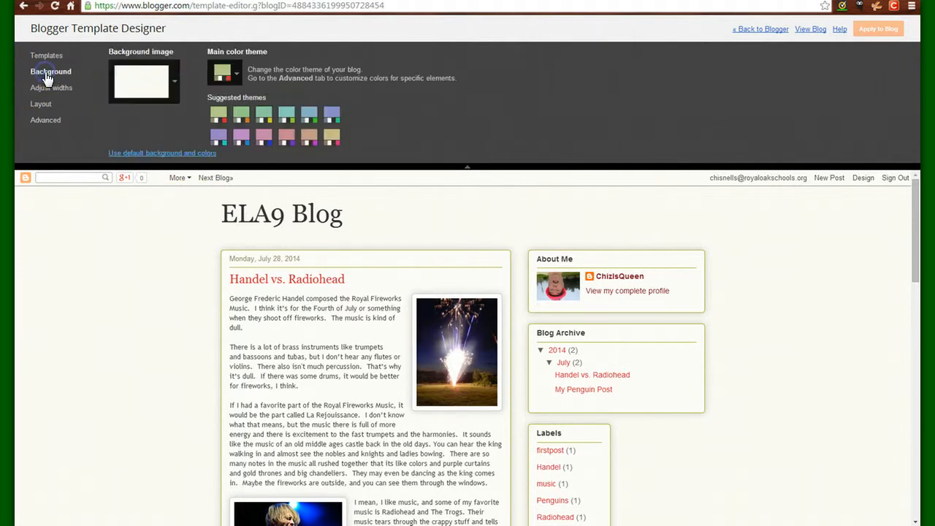
pyautogui.click(174, 82)
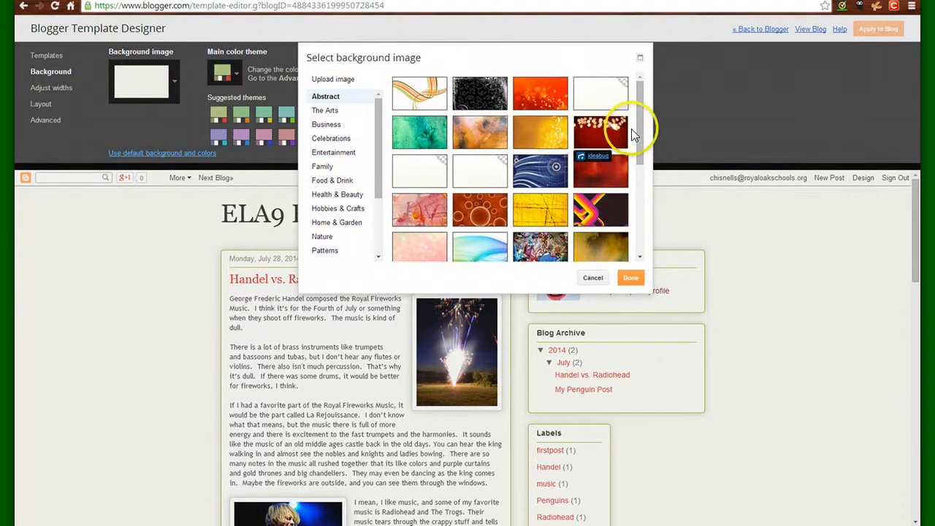
pyautogui.scroll(-1, 639, 123)
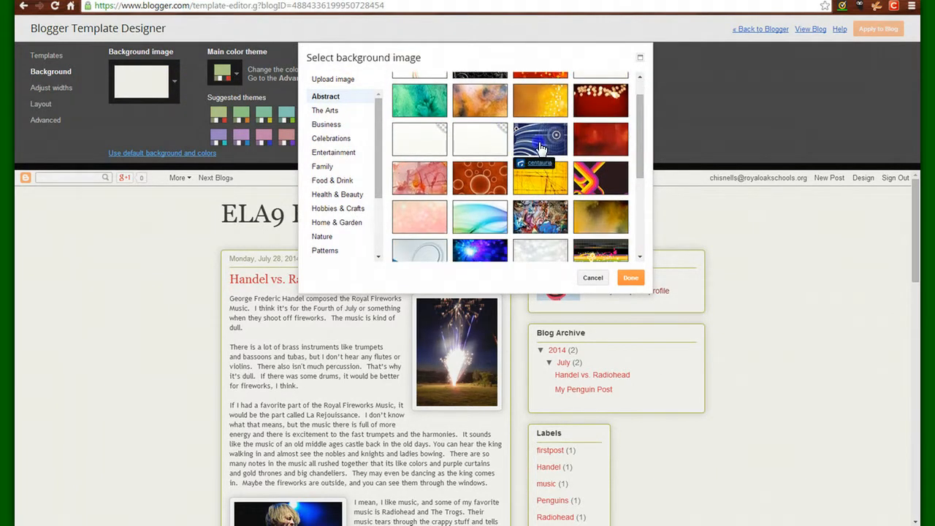
pyautogui.click(540, 154)
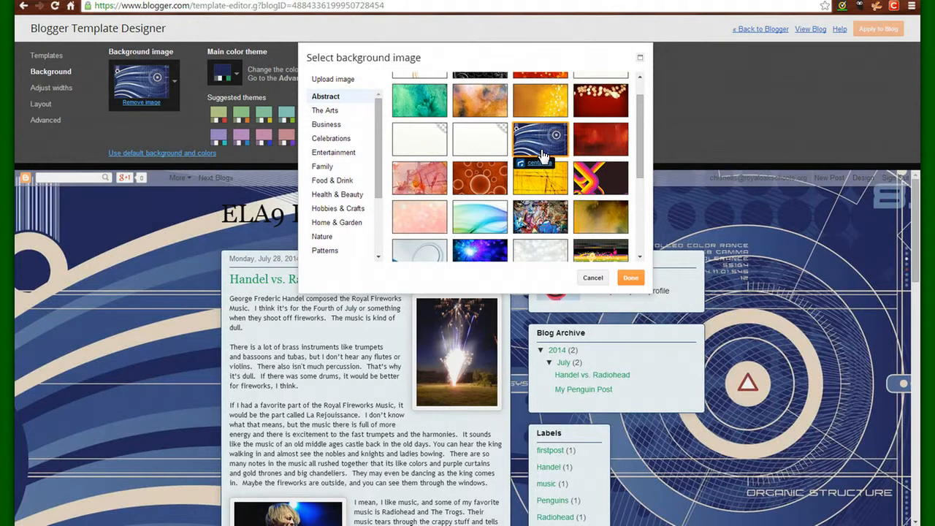
pyautogui.click(595, 219)
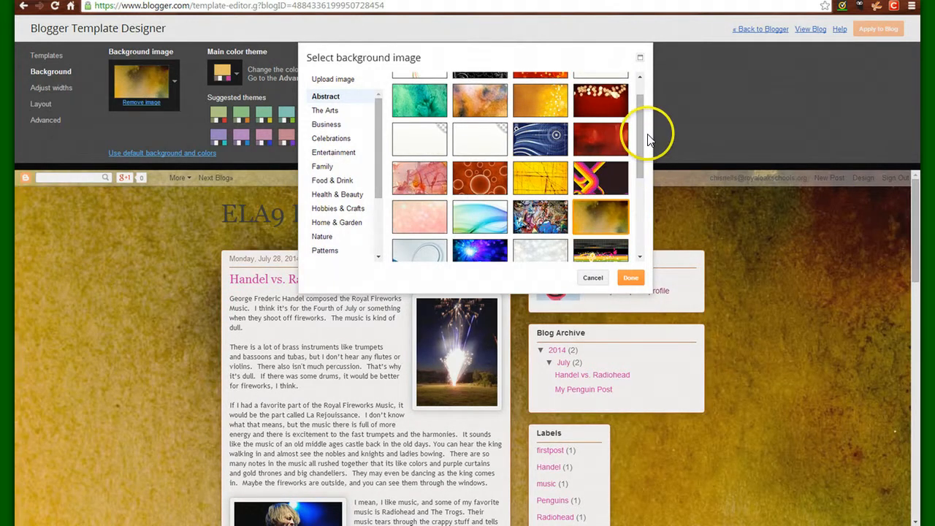
pyautogui.moveTo(639, 132); pyautogui.dragTo(635, 205)
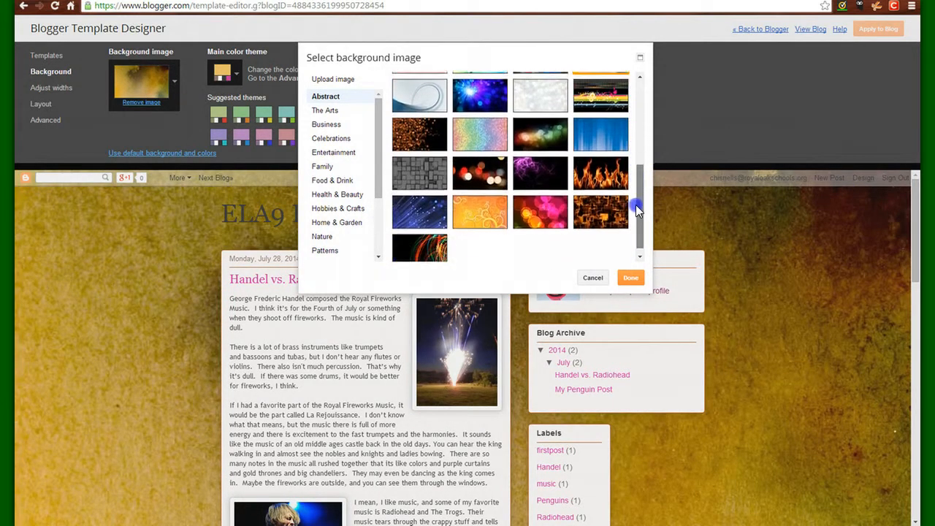
pyautogui.click(599, 172)
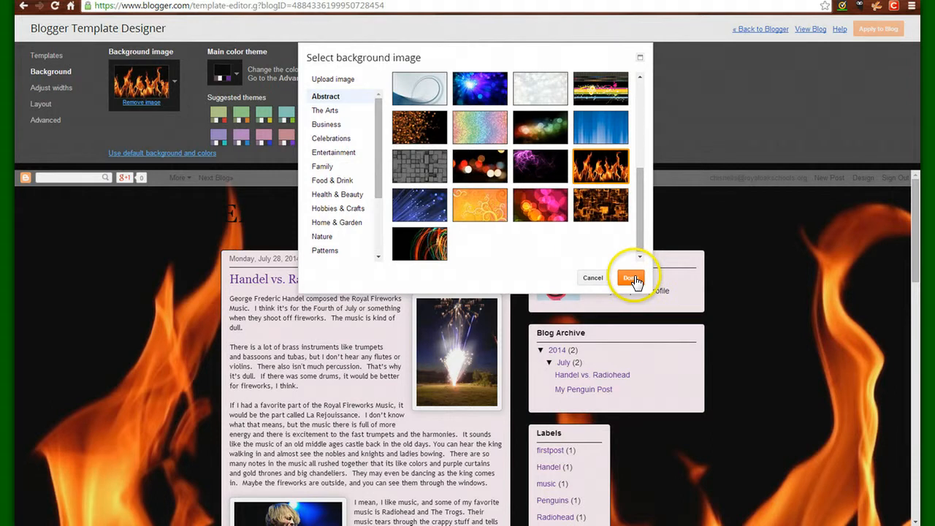
pyautogui.scroll(-3, 367, 219)
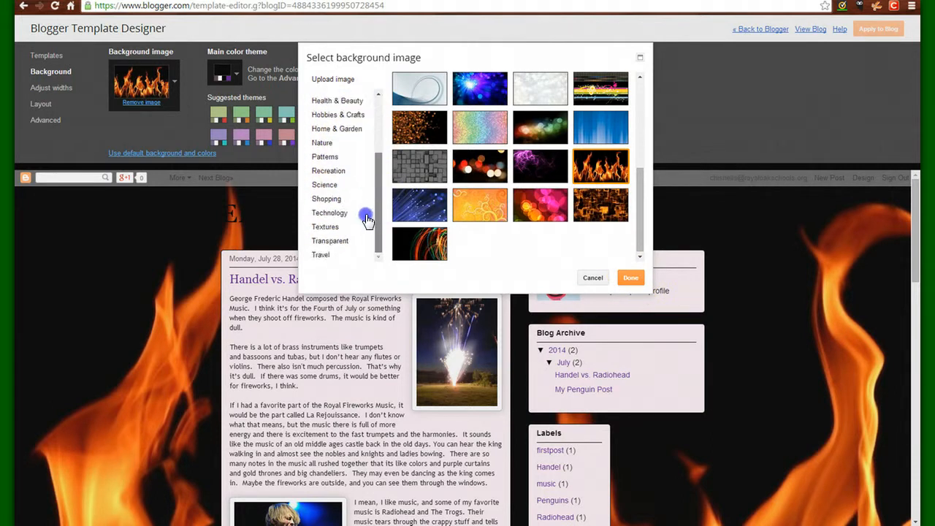
pyautogui.click(630, 277)
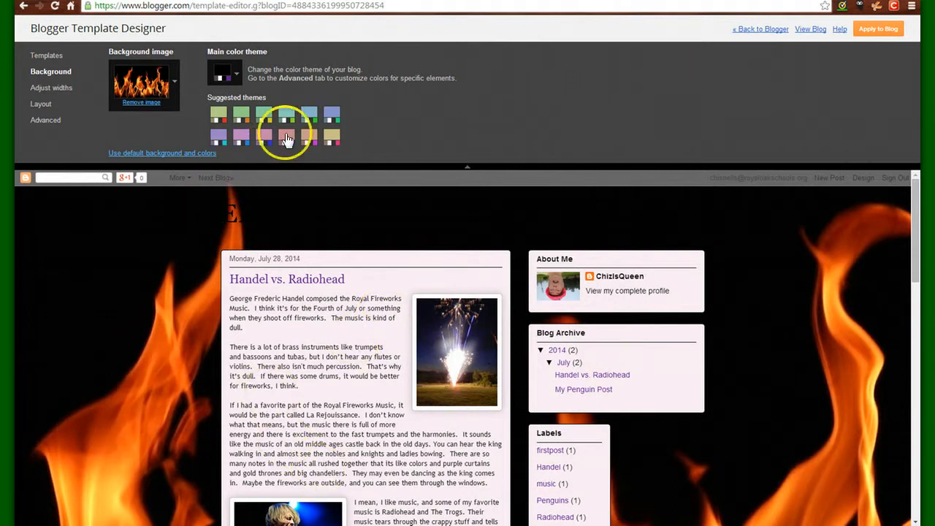
# Try the blue and teal suggested color themes and set the main color theme to the pink one with a blue accent.
pyautogui.click(308, 119)
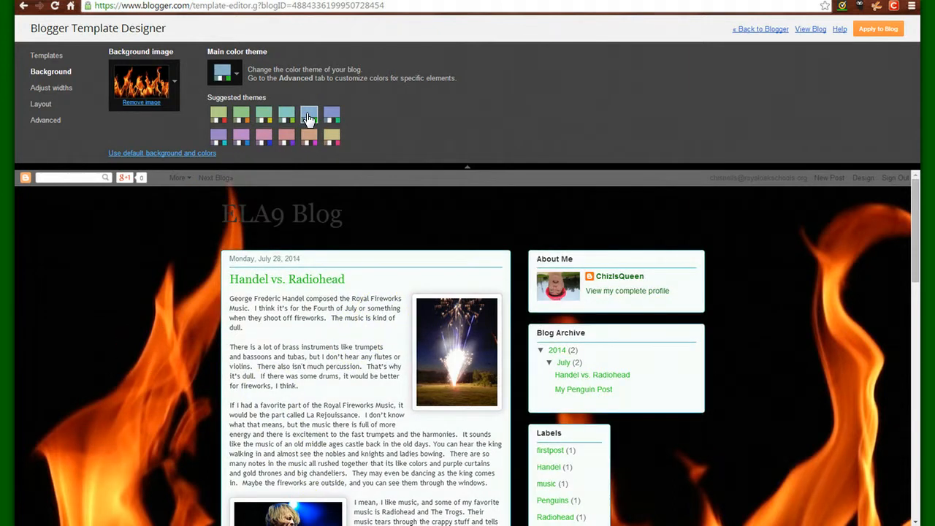
pyautogui.click(287, 119)
pyautogui.click(263, 137)
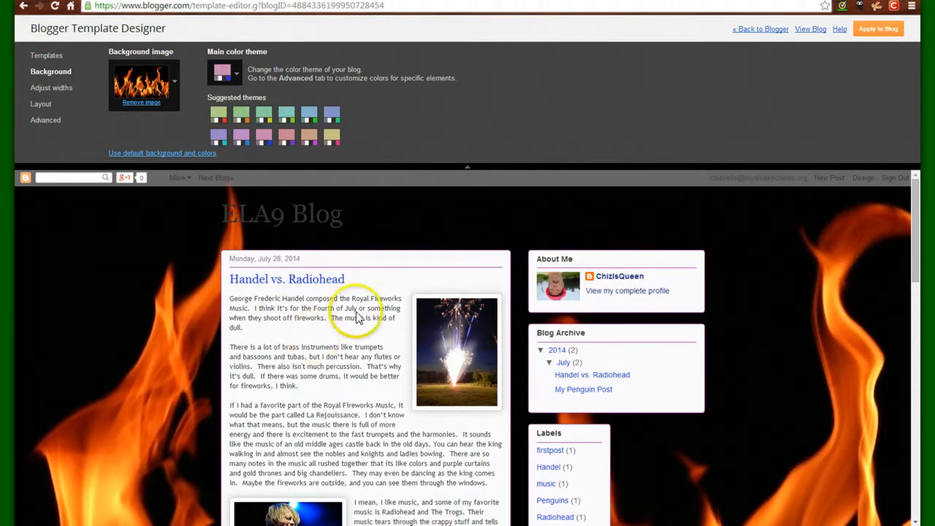
pyautogui.scroll(-1, 198, 366)
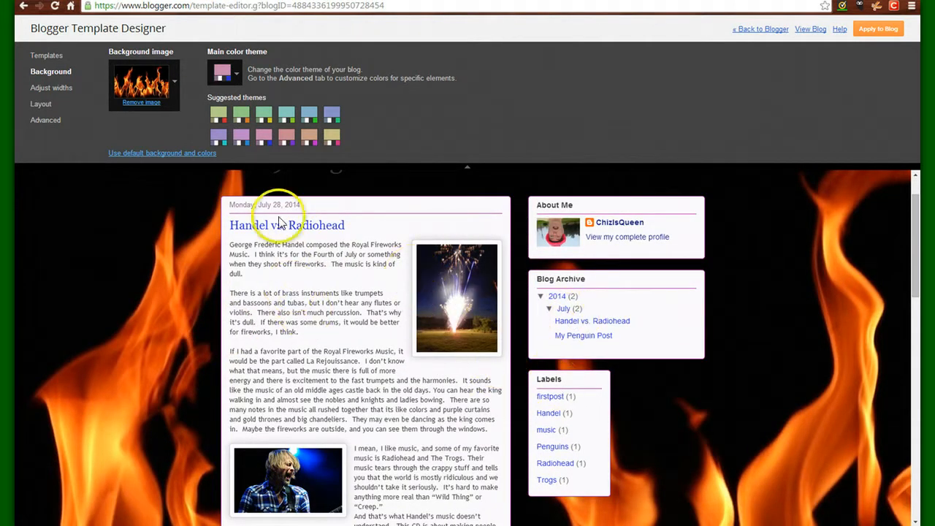
# Set the entire blog width to 1030 px and the sidebar width to 340 px.
pyautogui.click(62, 88)
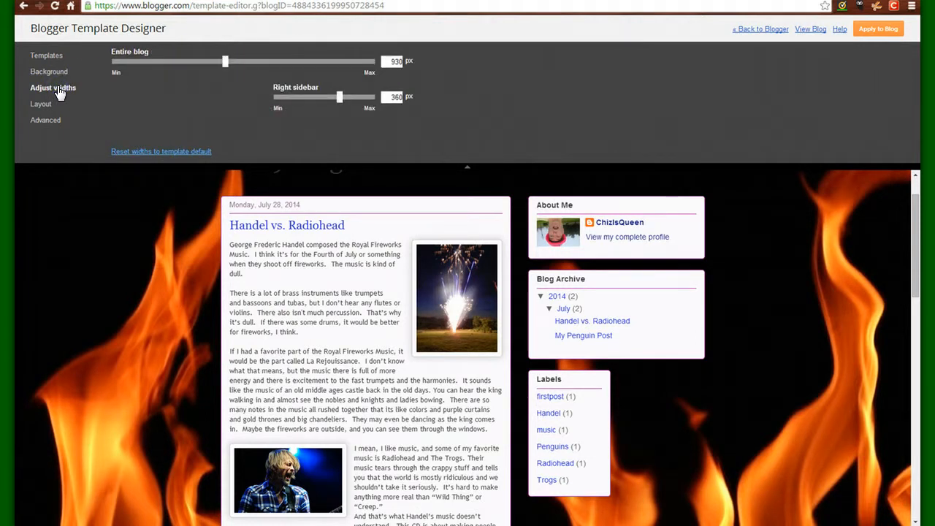
pyautogui.moveTo(225, 66); pyautogui.dragTo(253, 70)
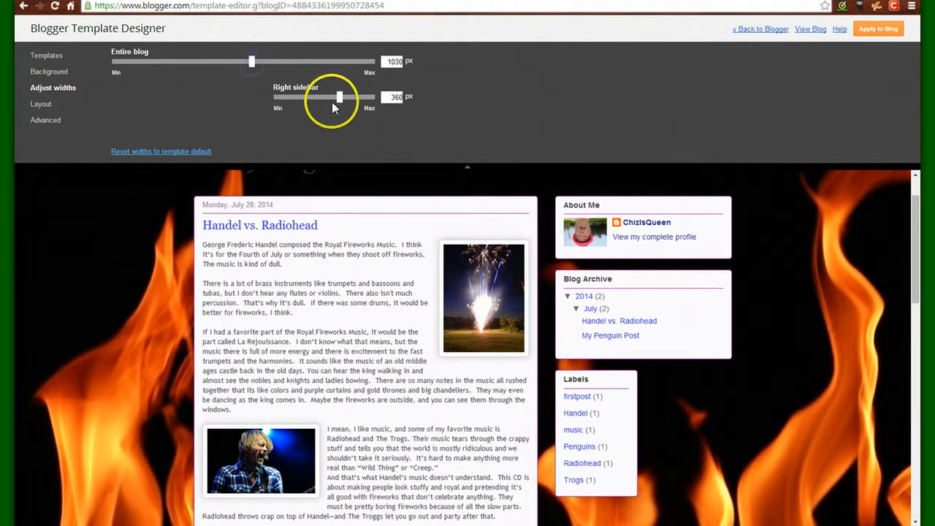
pyautogui.moveTo(348, 104); pyautogui.dragTo(336, 106)
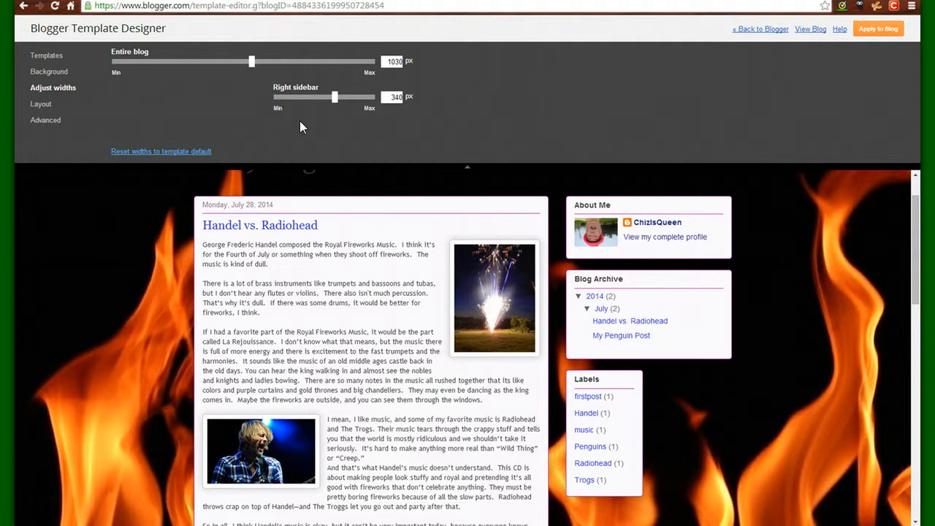
# Try the maximum entire blog width of 1500 px and settle on 1140 px.
pyautogui.click(226, 66)
pyautogui.moveTo(261, 64); pyautogui.dragTo(381, 75)
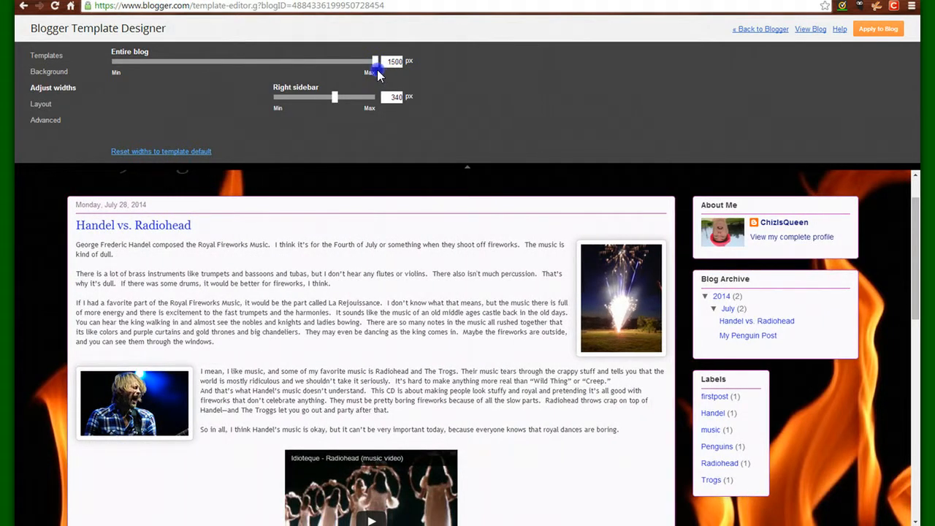
pyautogui.moveTo(371, 70); pyautogui.dragTo(281, 86)
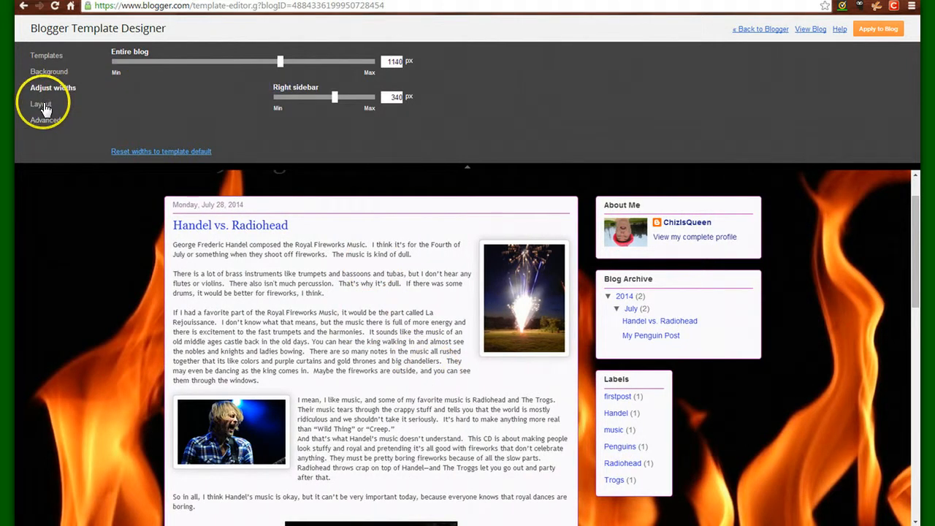
# Try the three-column and single right sidebar body layouts and restore the layout with a split right sidebar.
pyautogui.click(43, 106)
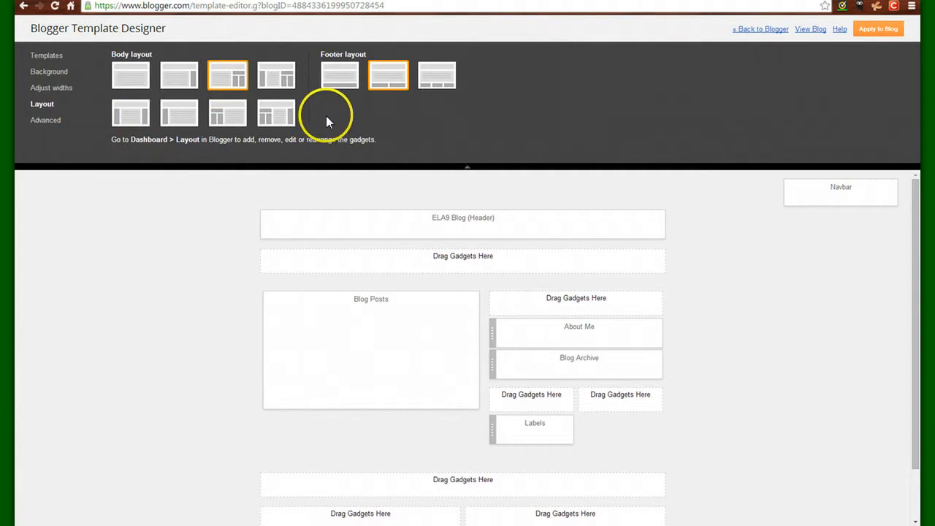
pyautogui.click(65, 94)
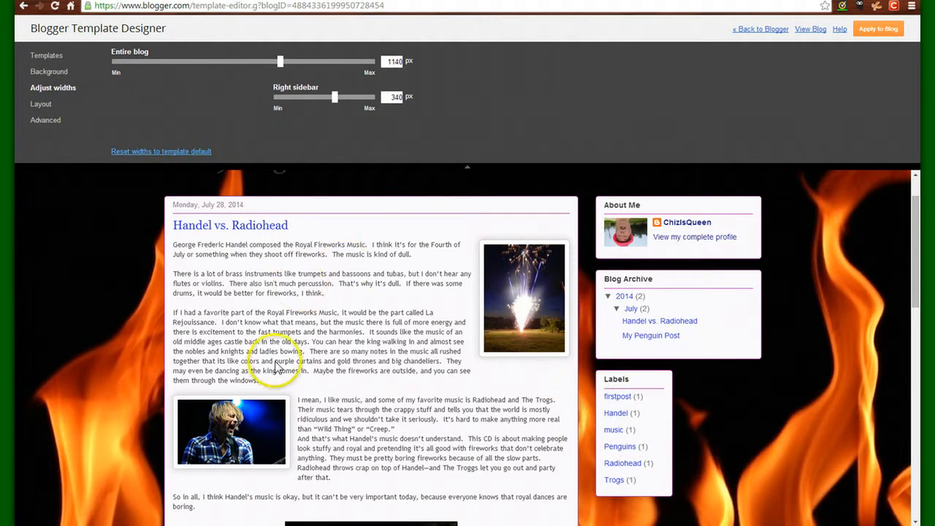
pyautogui.click(42, 105)
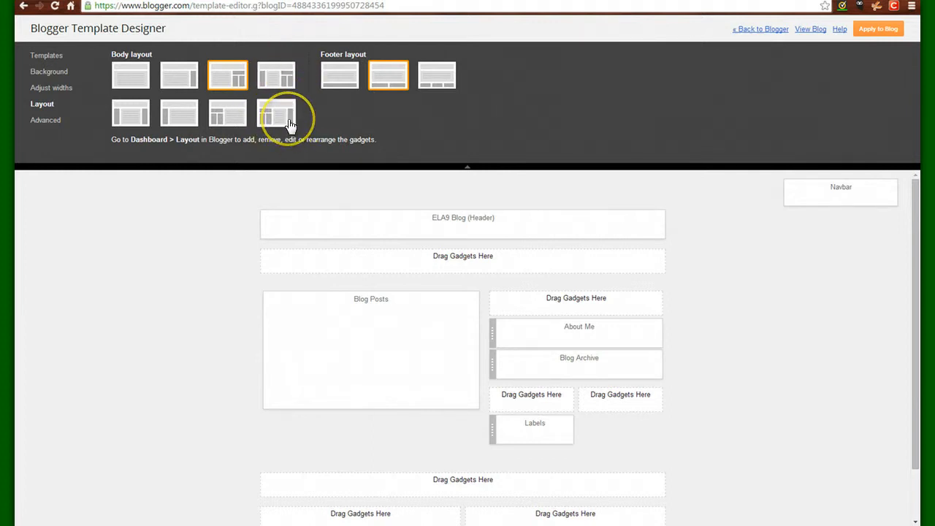
pyautogui.click(268, 75)
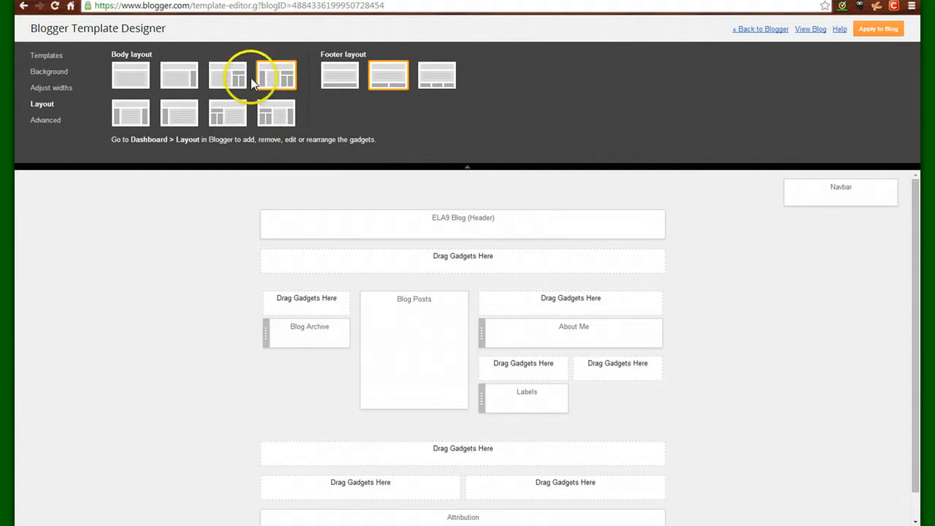
pyautogui.click(222, 76)
pyautogui.click(184, 73)
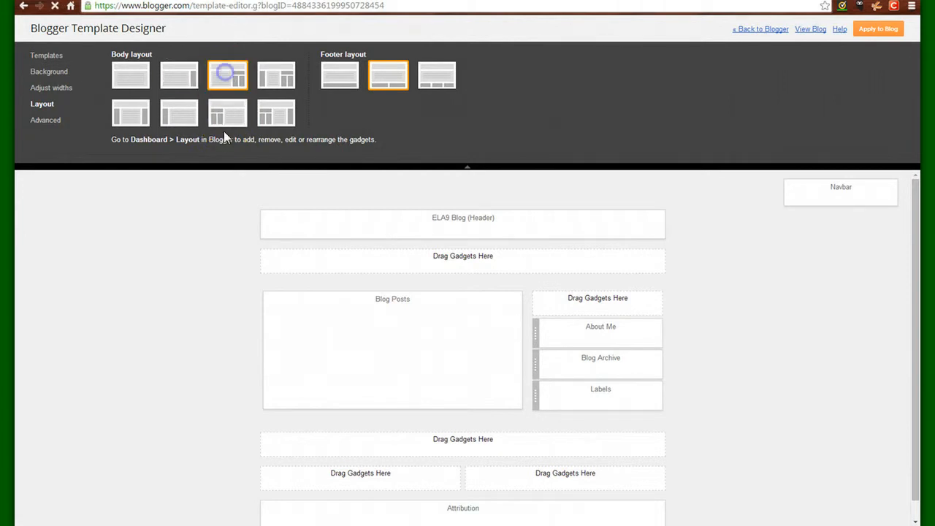
# Examine the advanced font and color options for the page and the tabs text.
pyautogui.click(41, 121)
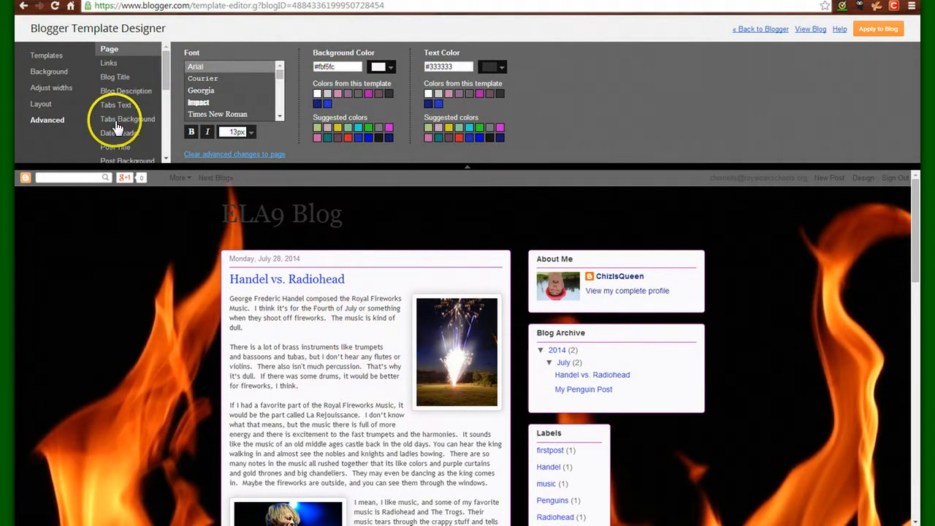
pyautogui.click(117, 106)
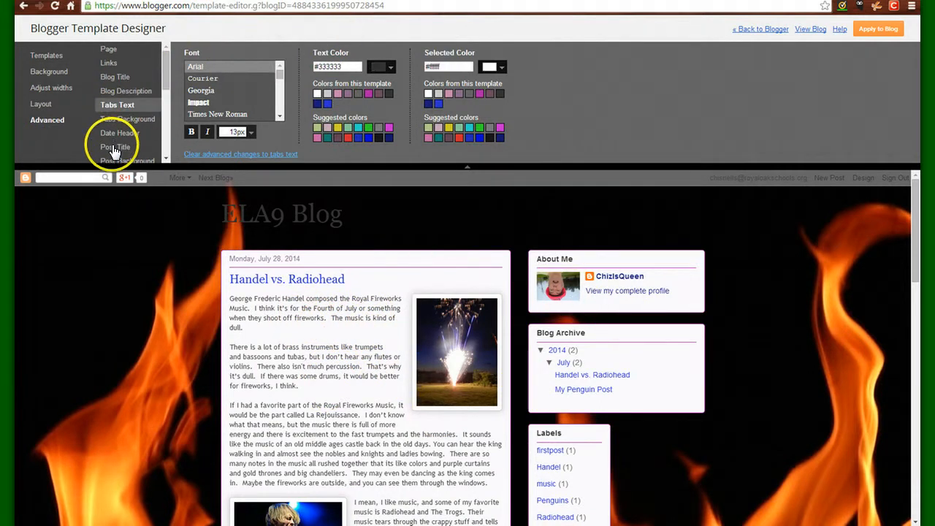
pyautogui.click(114, 65)
pyautogui.click(110, 50)
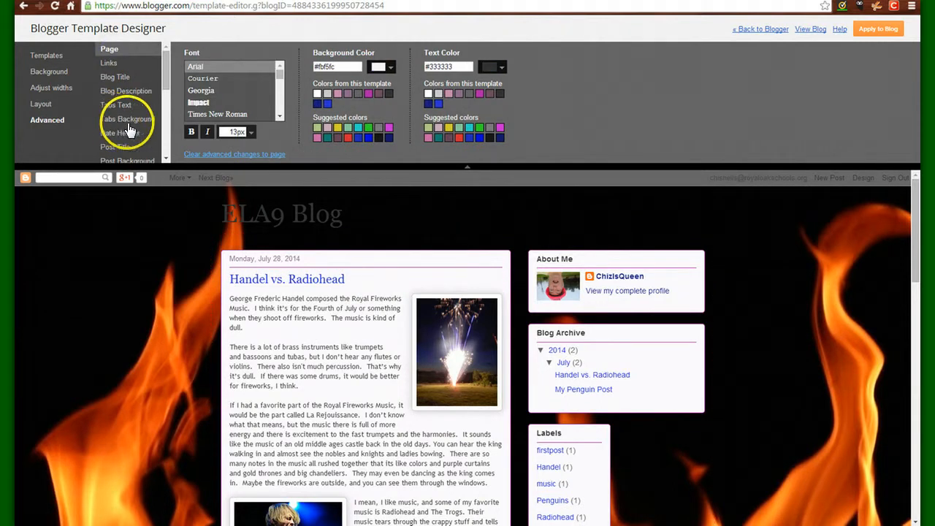
# Apply the customized Awesome Inc. template to the blog and return to the Blogger dashboard.
pyautogui.click(49, 57)
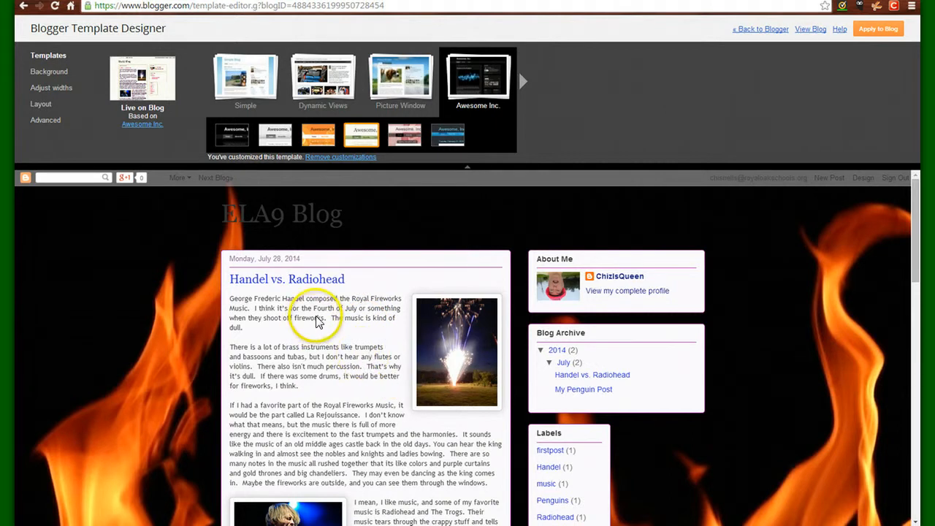
pyautogui.click(881, 31)
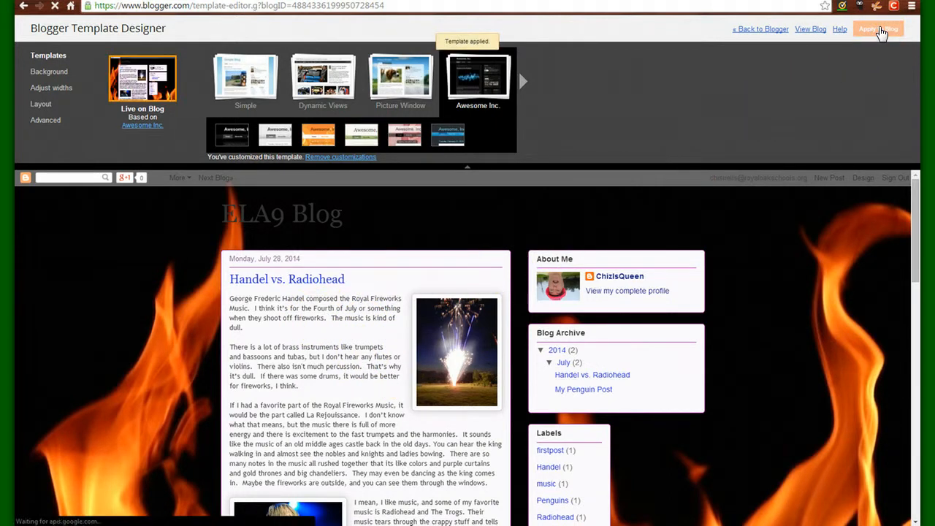
pyautogui.click(761, 30)
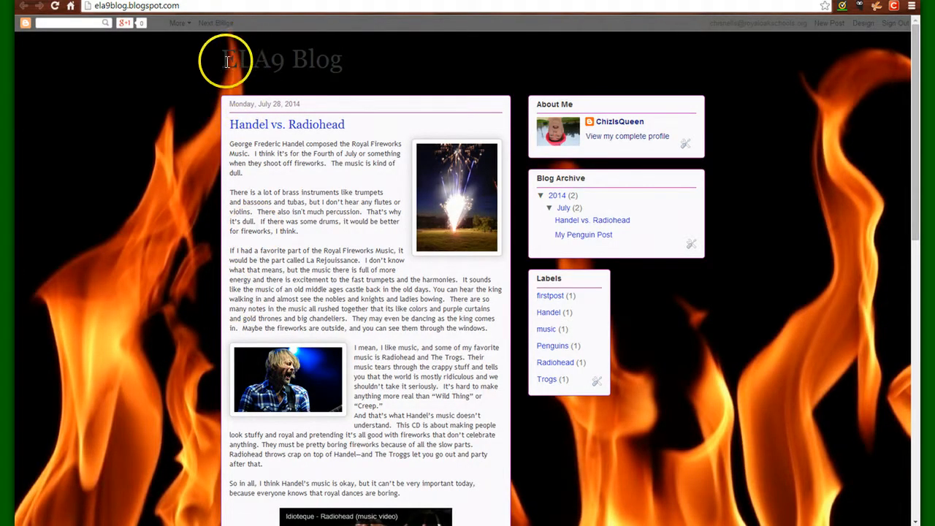
# Highlight the ELA9 Blog title on the published blog to examine its readability against the background.
pyautogui.doubleClick(253, 62)
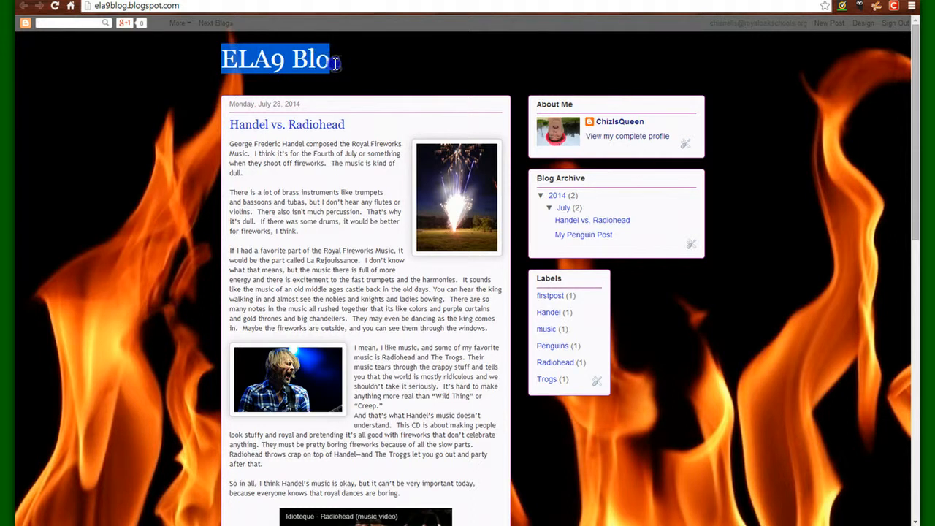
pyautogui.click(332, 156)
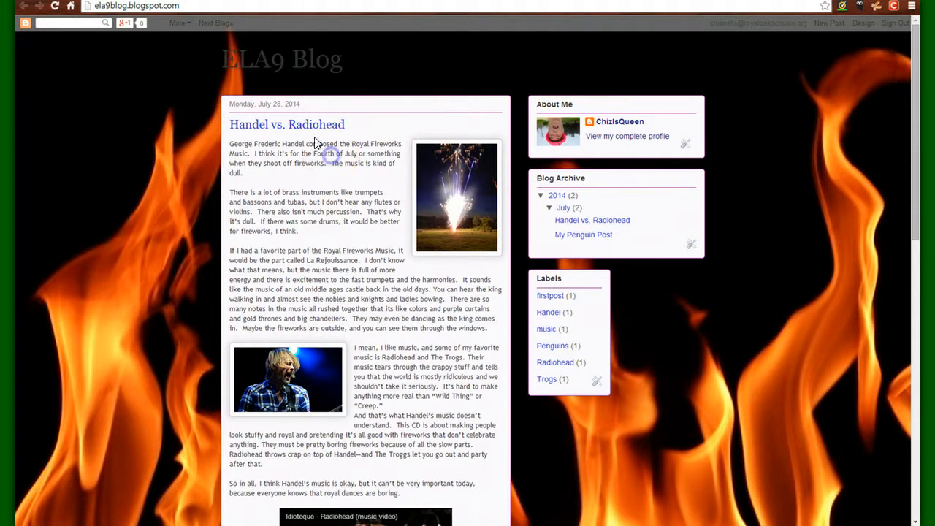
pyautogui.moveTo(232, 57); pyautogui.dragTo(320, 58)
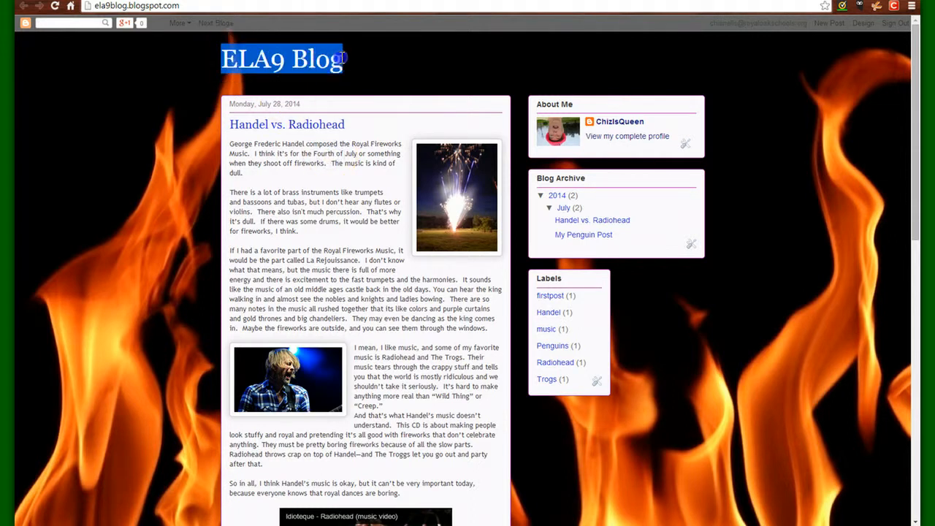
pyautogui.click(332, 163)
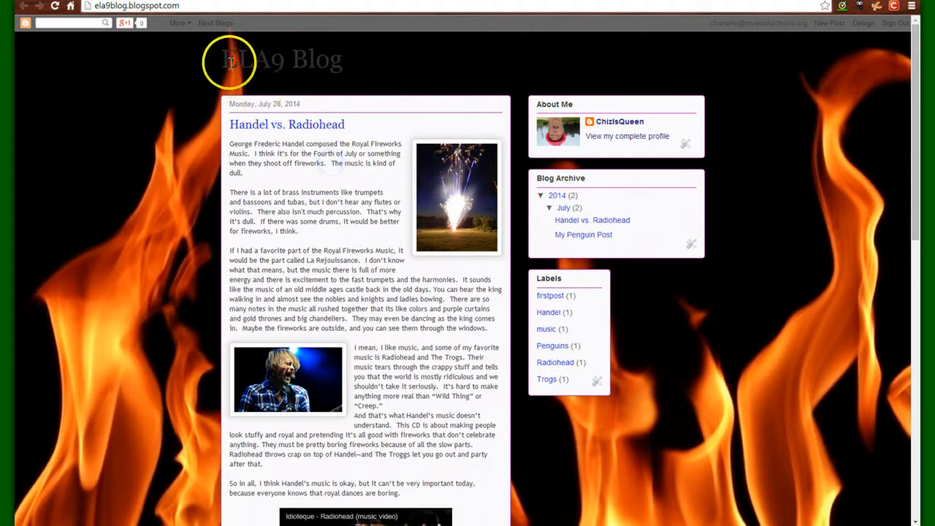
pyautogui.moveTo(228, 56); pyautogui.dragTo(352, 108)
pyautogui.click(358, 182)
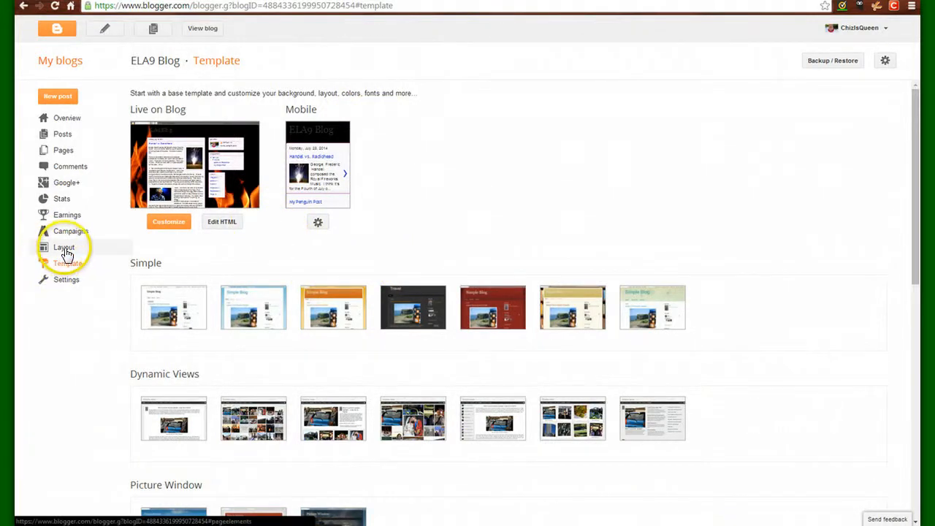
# Open the blog's layout and start adding a gadget above Labels, checking the third-party gadgets before returning to the basic ones.
pyautogui.click(64, 248)
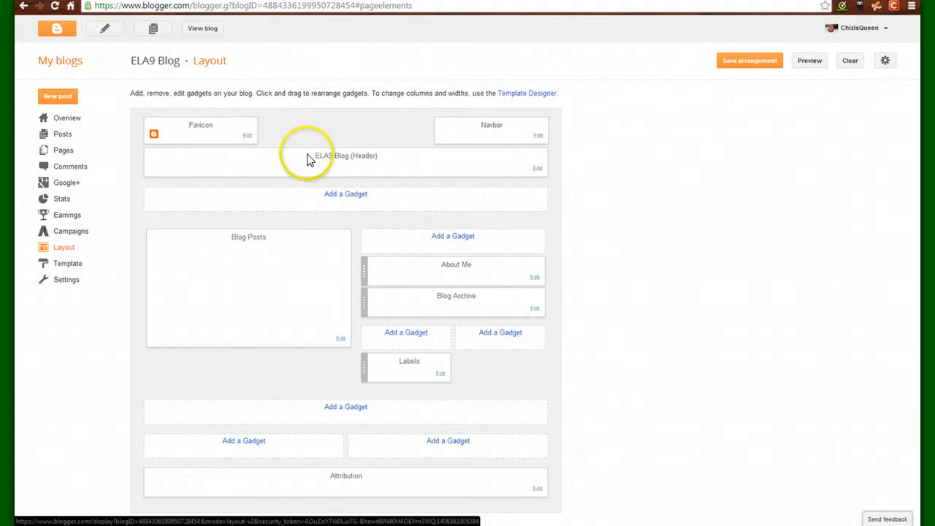
pyautogui.click(421, 335)
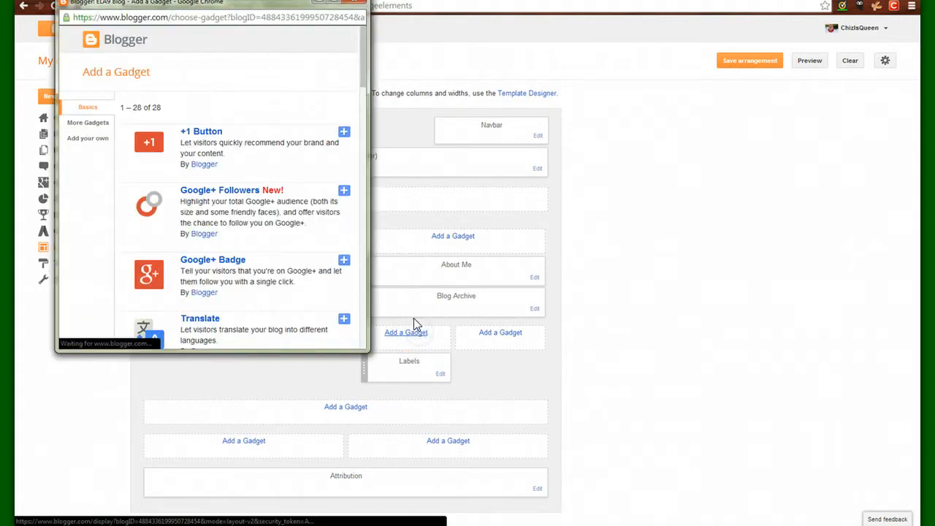
pyautogui.moveTo(247, 9); pyautogui.dragTo(373, 33)
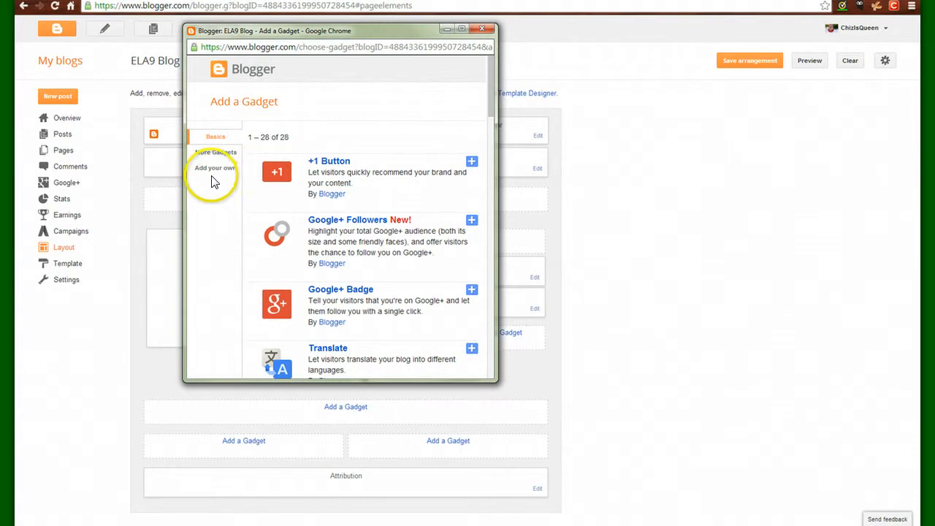
pyautogui.click(216, 154)
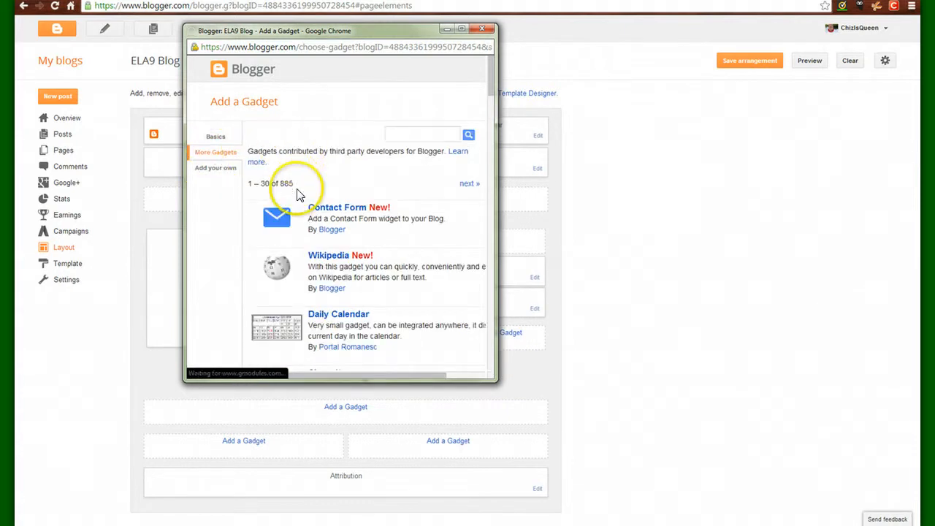
pyautogui.click(216, 139)
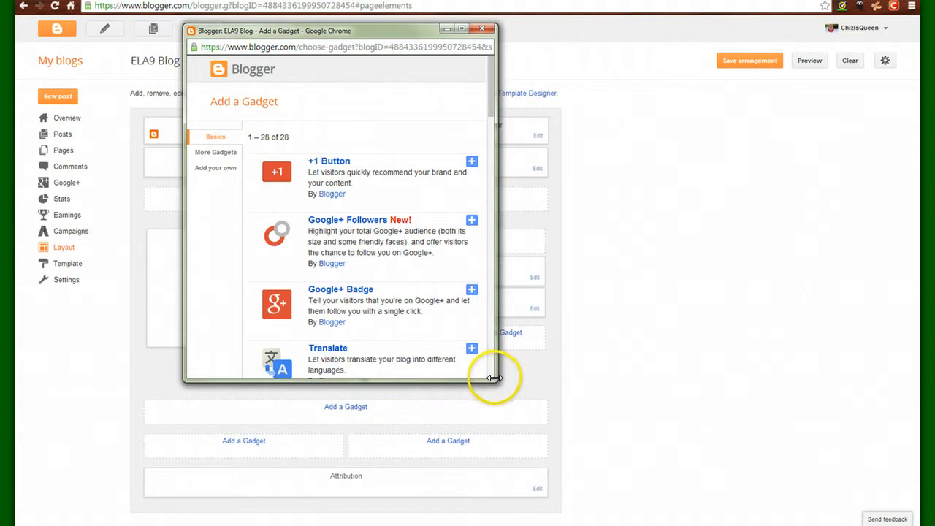
# Browse the basic gadgets, add an Image gadget and title it Sample.
pyautogui.moveTo(493, 378); pyautogui.dragTo(571, 437)
pyautogui.moveTo(568, 133); pyautogui.dragTo(601, 361)
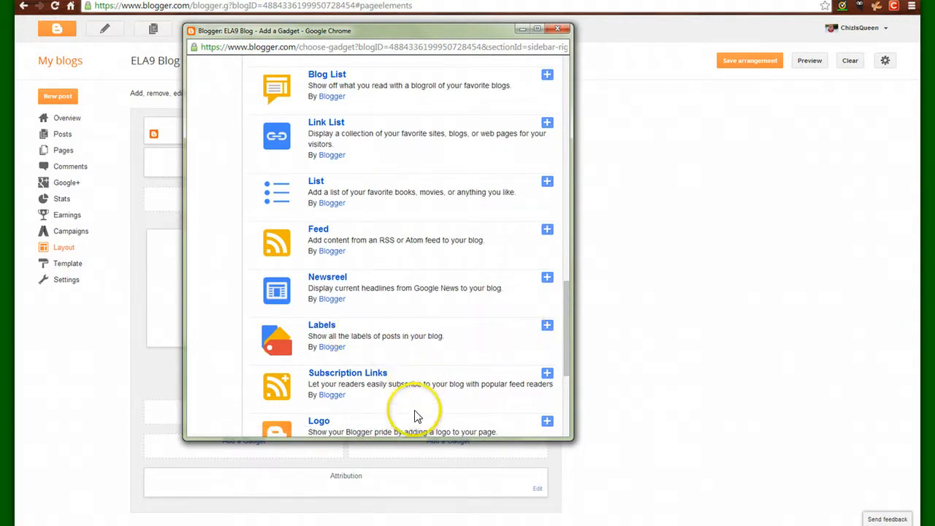
pyautogui.scroll(-2, 413, 411)
pyautogui.moveTo(568, 355); pyautogui.dragTo(563, 202)
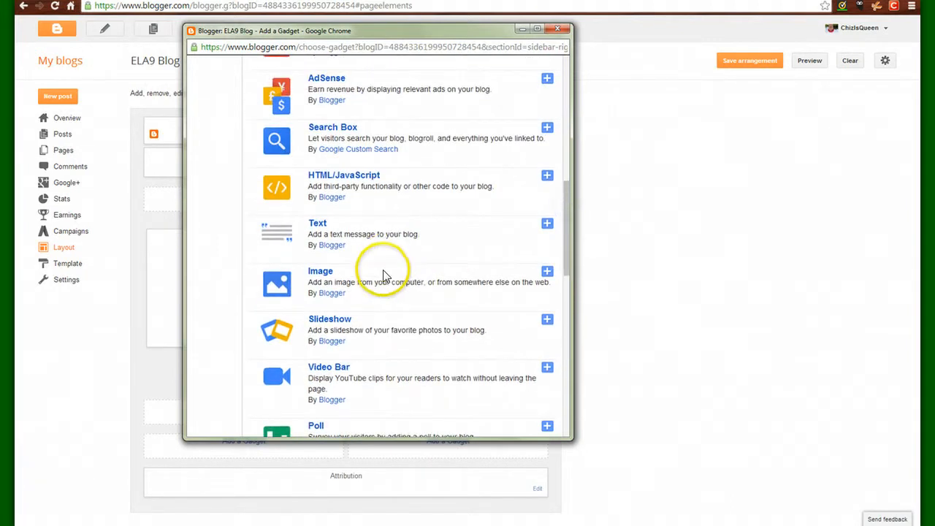
pyautogui.moveTo(565, 222); pyautogui.dragTo(578, 241)
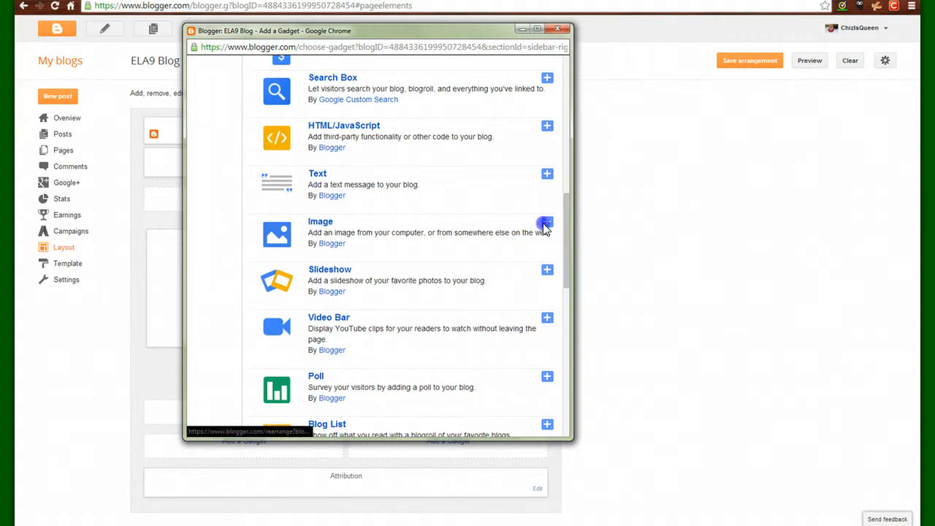
pyautogui.click(545, 223)
pyautogui.click(338, 155)
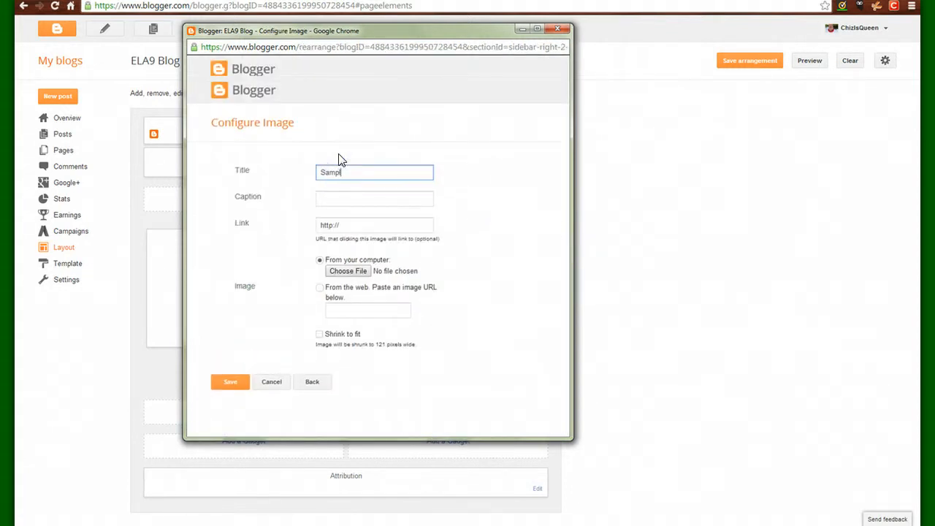
# Load the picture green6group1 from the computer into the image gadget and shrink it to fit.
pyautogui.click(349, 270)
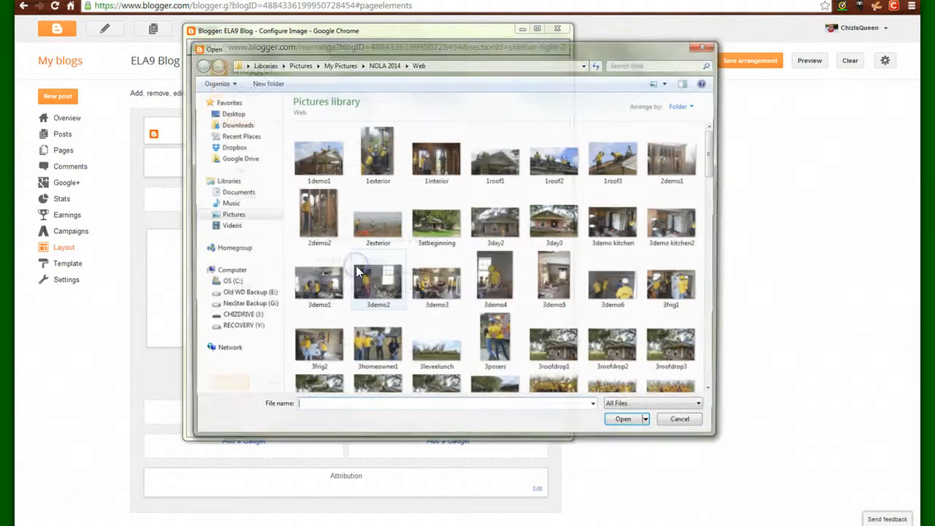
pyautogui.moveTo(711, 146); pyautogui.dragTo(714, 183)
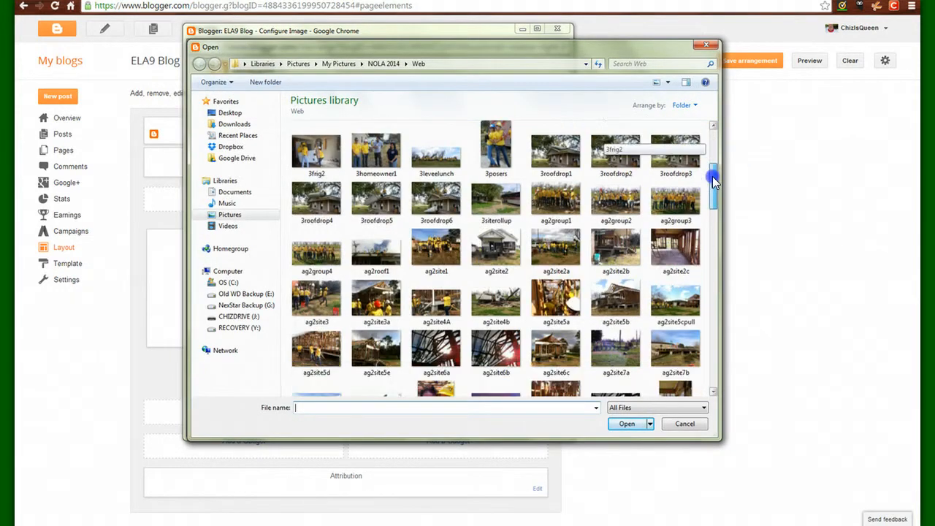
pyautogui.moveTo(713, 183); pyautogui.dragTo(719, 270)
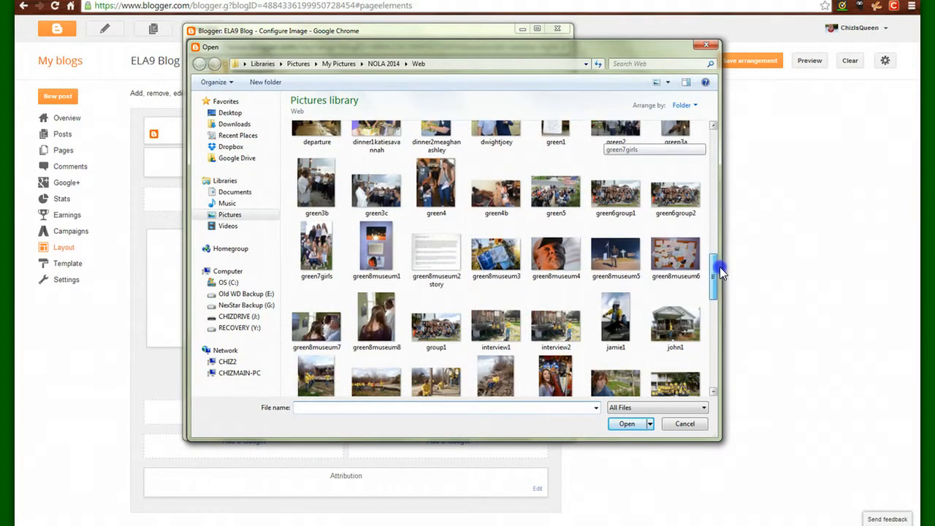
pyautogui.click(612, 196)
pyautogui.click(621, 425)
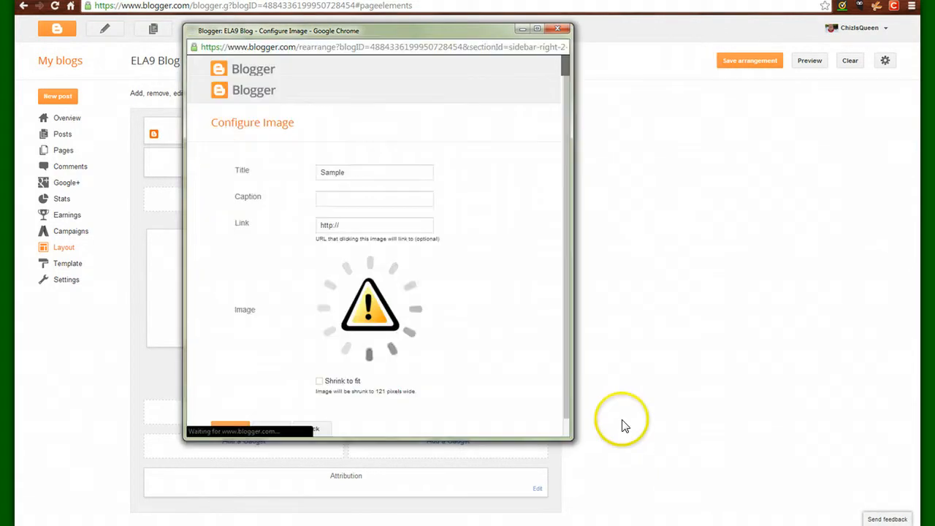
pyautogui.click(318, 381)
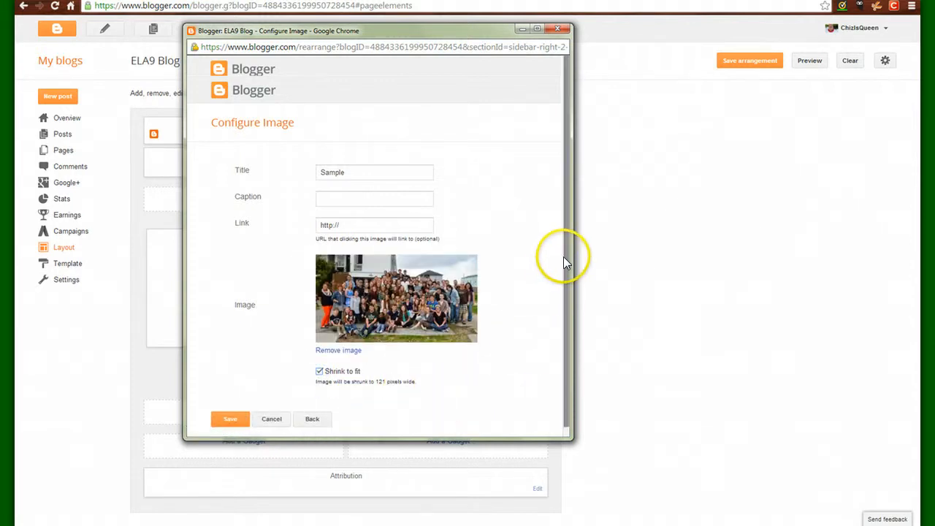
# Save the Sample image gadget and move it to the full-width section directly below the blog header.
pyautogui.moveTo(565, 256); pyautogui.dragTo(563, 285)
pyautogui.click(235, 412)
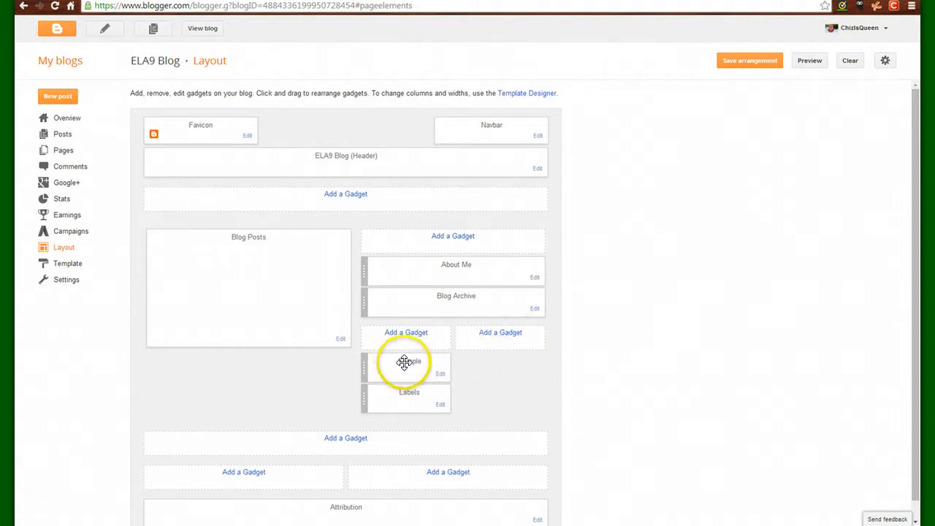
pyautogui.moveTo(407, 362); pyautogui.dragTo(369, 197)
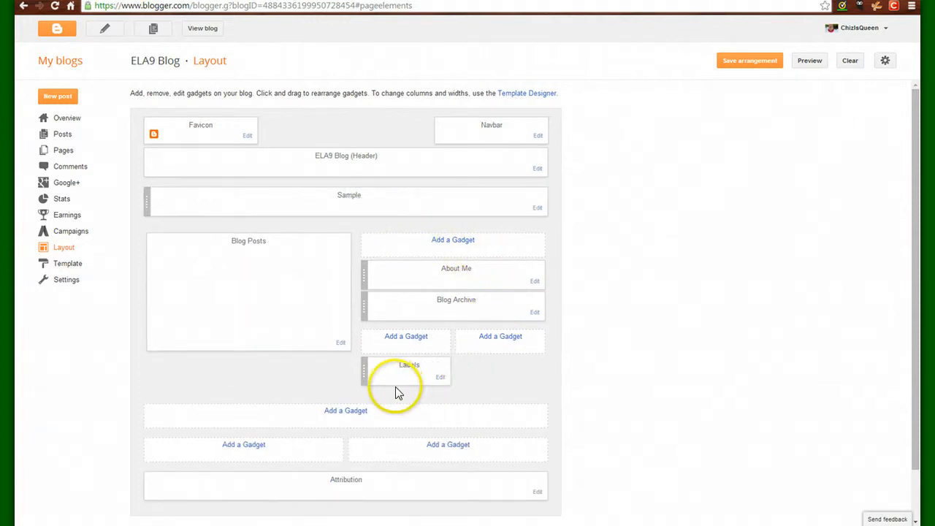
# Add the third-party gadget The Daily Puppy to the narrow sidebar column that holds Labels.
pyautogui.click(409, 337)
pyautogui.moveTo(363, 72); pyautogui.dragTo(92, 130)
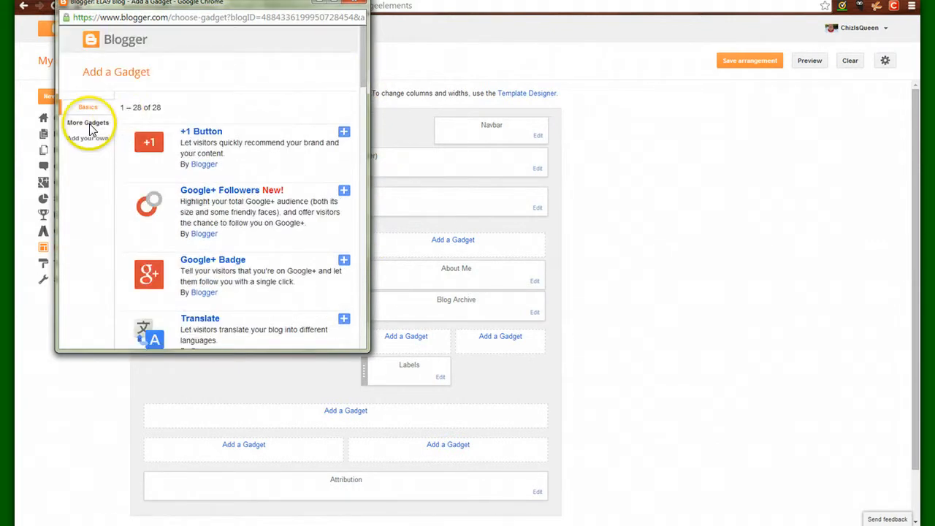
pyautogui.click(88, 123)
pyautogui.moveTo(247, 11); pyautogui.dragTo(333, 27)
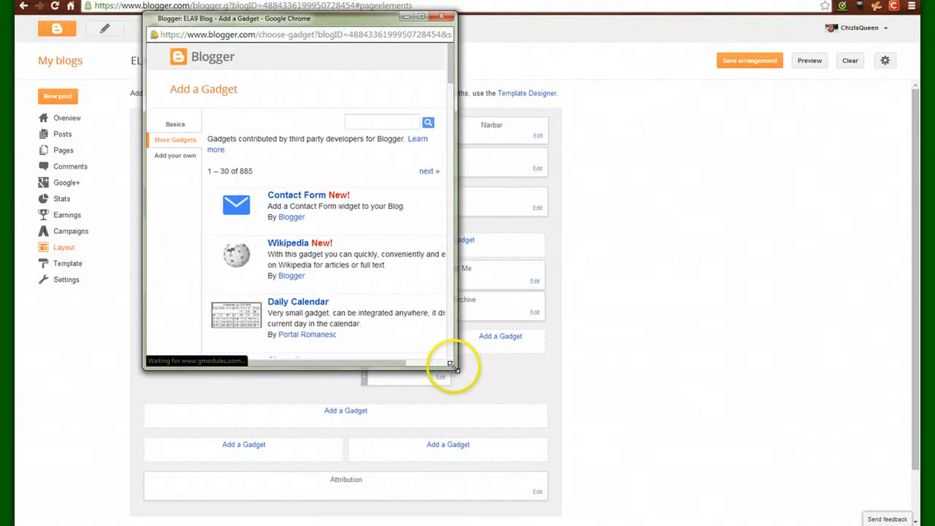
pyautogui.moveTo(453, 367); pyautogui.dragTo(553, 471)
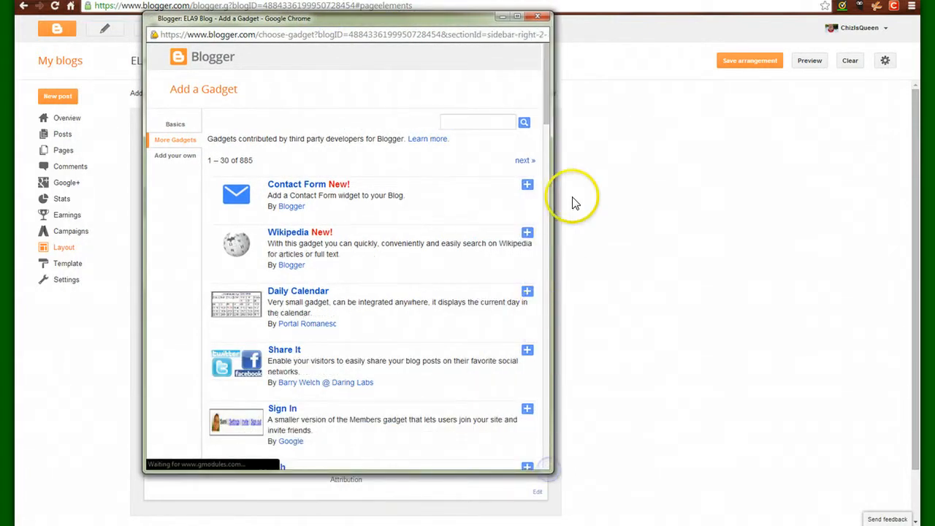
pyautogui.moveTo(543, 109); pyautogui.dragTo(543, 132)
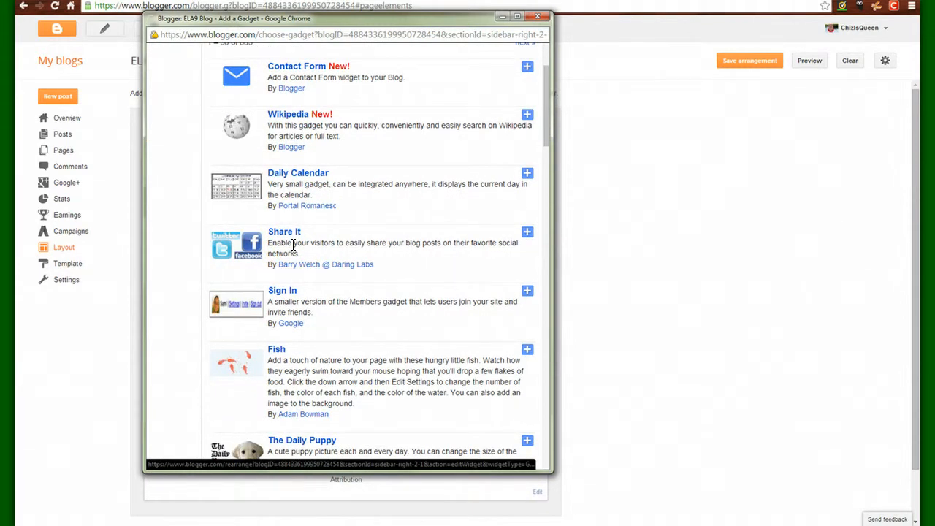
pyautogui.moveTo(547, 124); pyautogui.dragTo(546, 162)
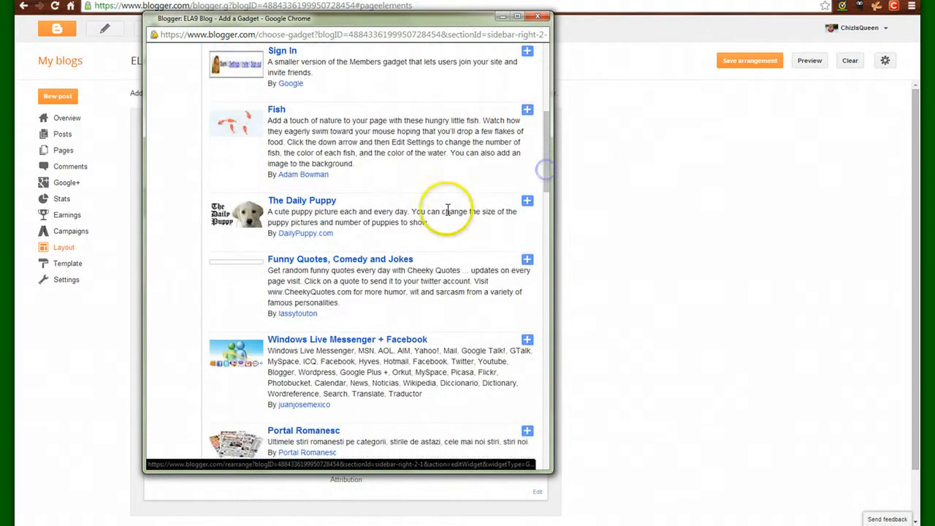
pyautogui.click(527, 201)
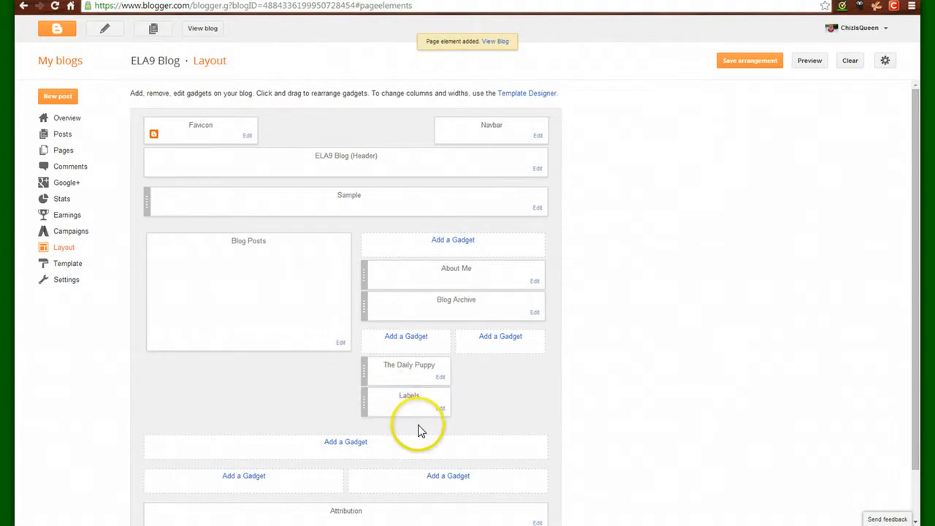
# Move The Daily Puppy gadget to the empty narrow sidebar column beside Labels and save the arrangement.
pyautogui.moveTo(409, 399); pyautogui.dragTo(400, 432)
pyautogui.moveTo(402, 396); pyautogui.dragTo(482, 334)
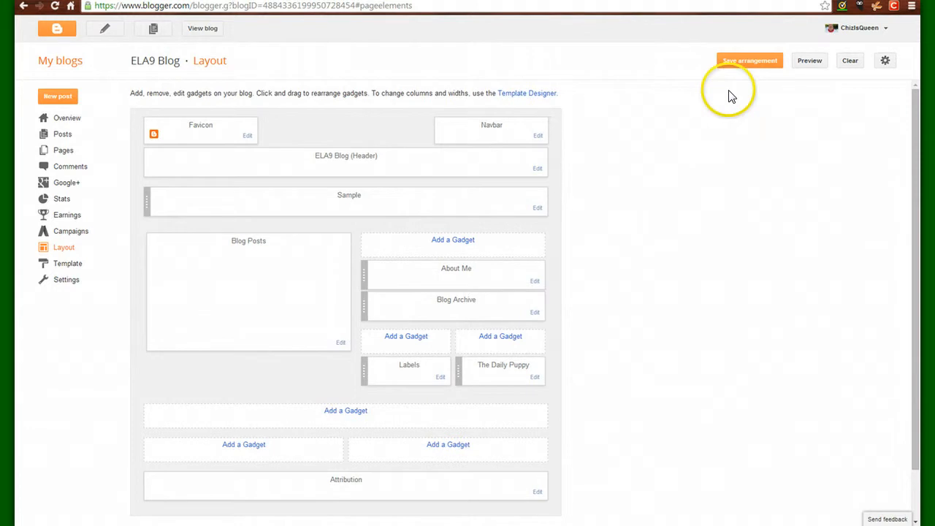
pyautogui.click(744, 66)
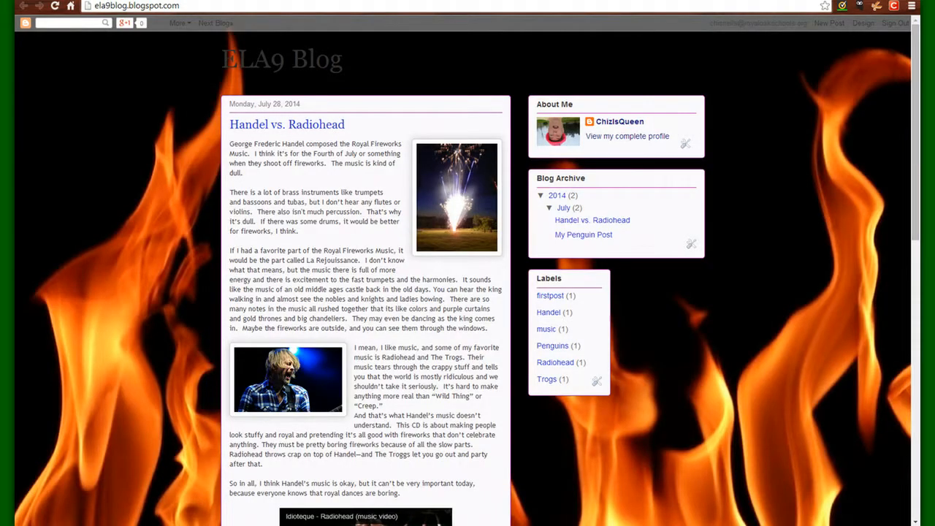
# Reload the live blog and examine how the header image and The Daily Puppy gadget fit on the page.
pyautogui.click(54, 7)
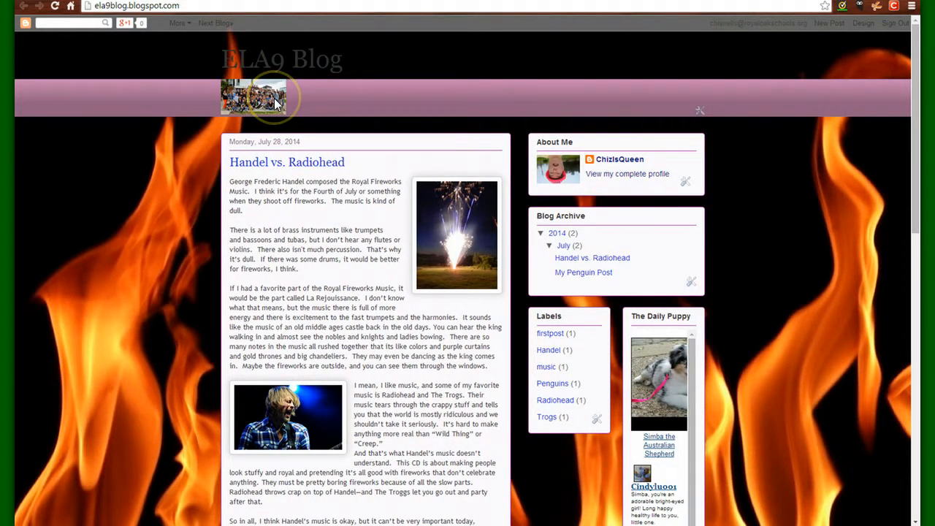
pyautogui.scroll(-2, 705, 375)
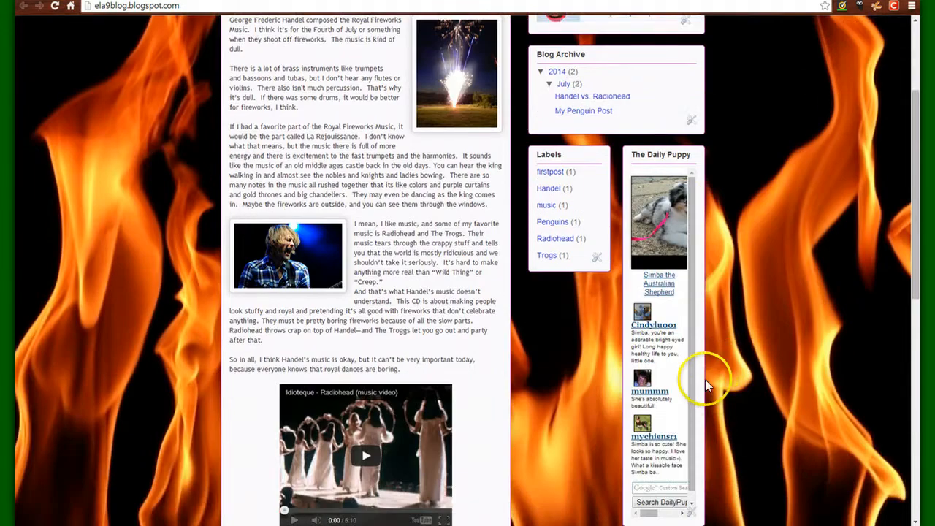
pyautogui.moveTo(690, 247); pyautogui.dragTo(688, 212)
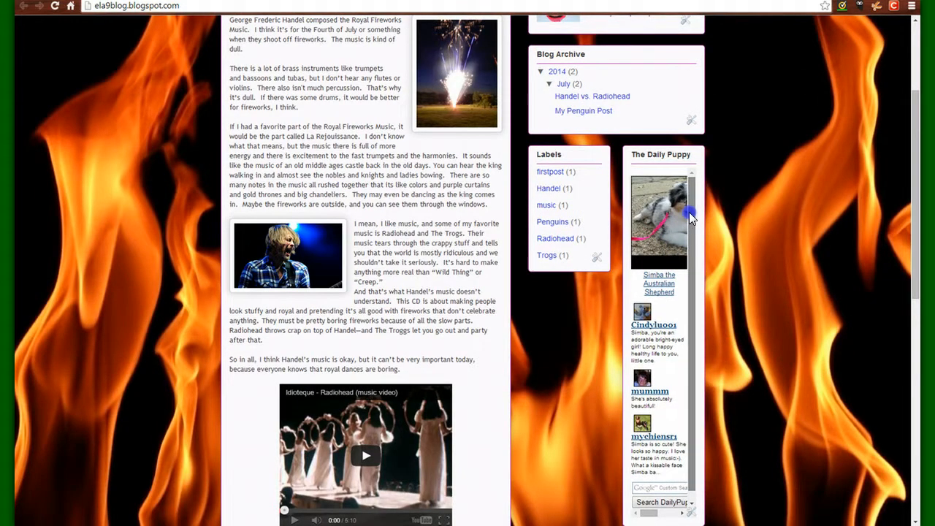
pyautogui.scroll(2, 734, 272)
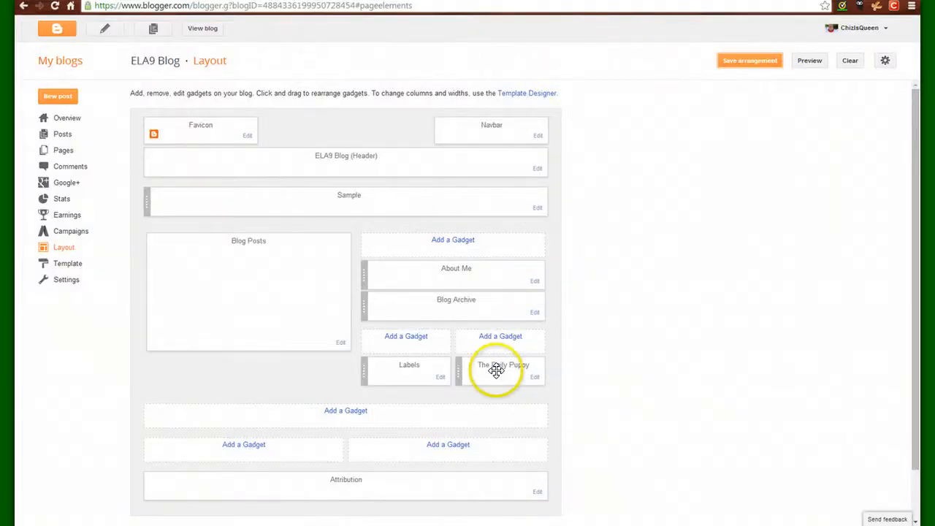
# Move The Daily Puppy gadget to the wide sidebar section below Blog Archive, save the arrangement, and check it on the reloaded live blog.
pyautogui.moveTo(495, 371); pyautogui.dragTo(460, 348)
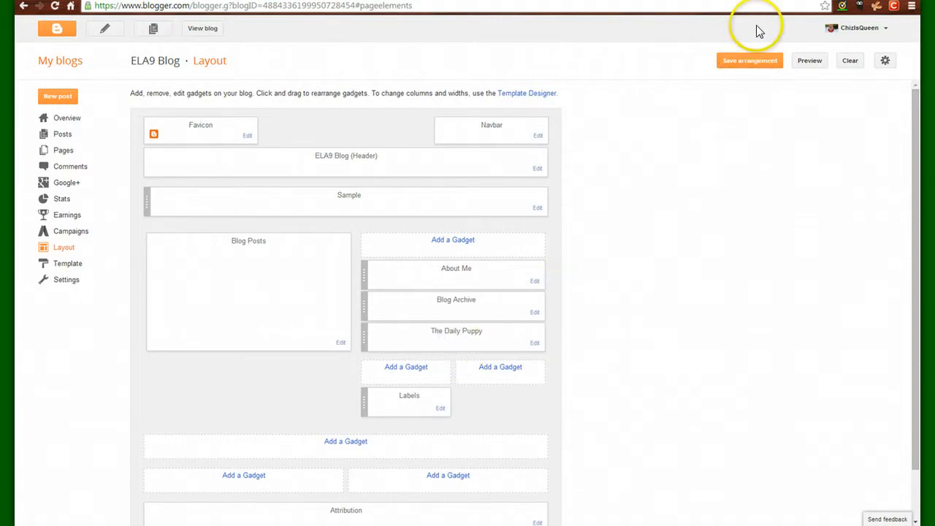
pyautogui.click(750, 61)
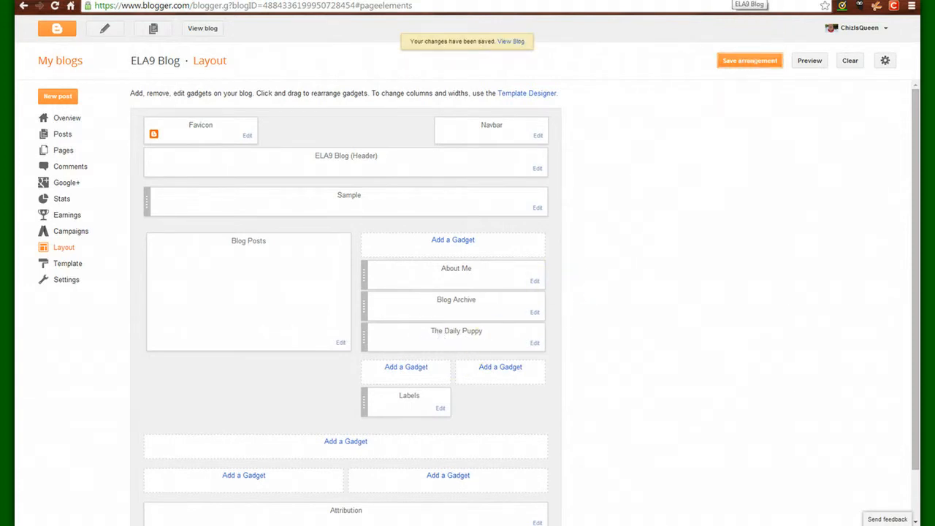
pyautogui.click(734, 1)
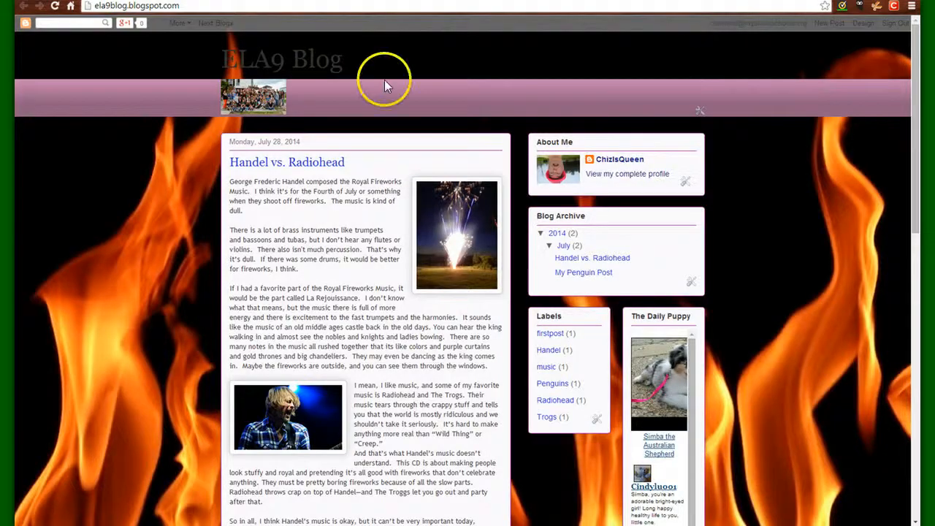
pyautogui.click(54, 6)
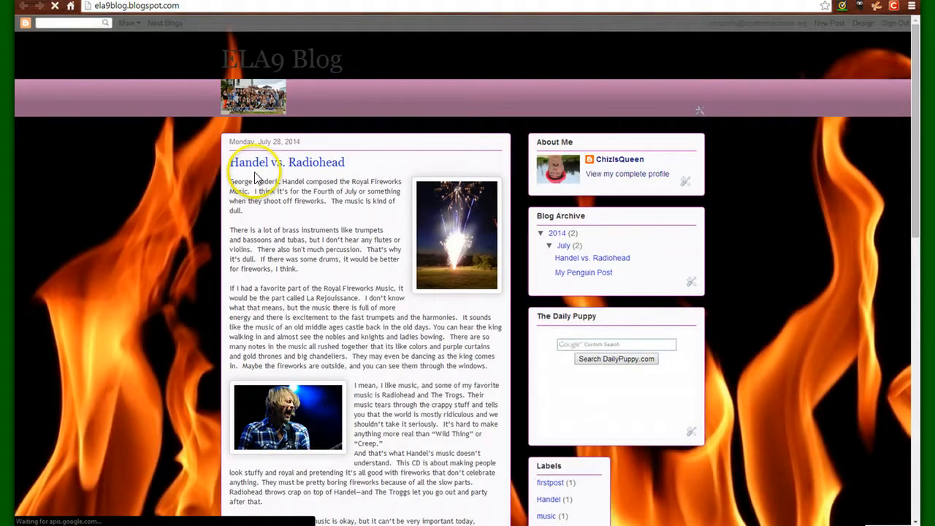
pyautogui.scroll(-1, 372, 248)
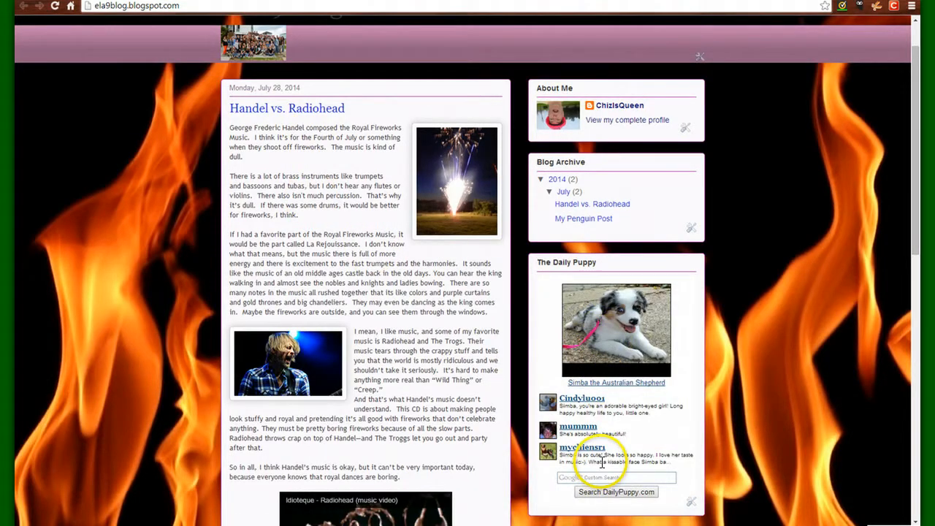